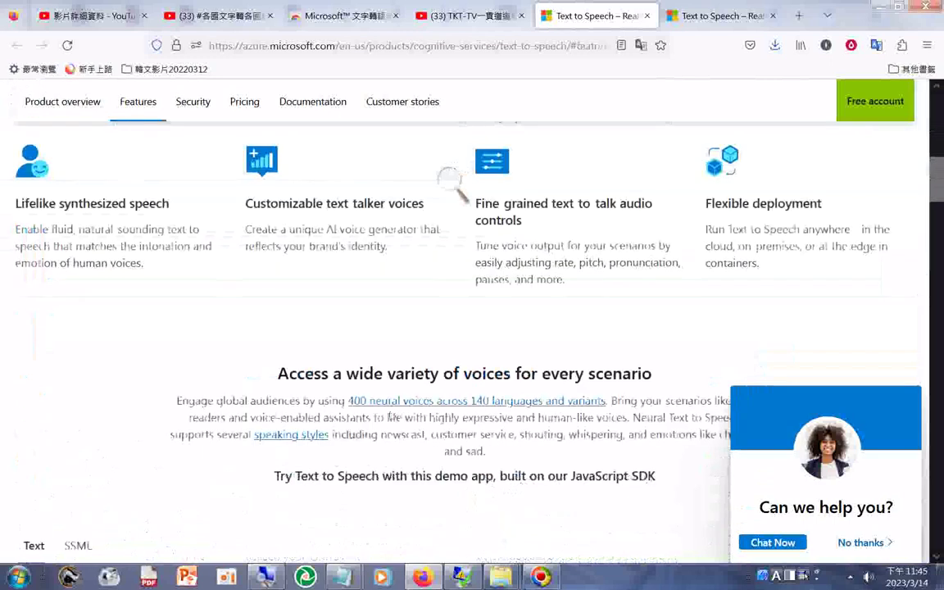
Locate the Text to Speech demo's text box and switch to the Notepad window holding 中文土耳其文泰文.xml
scroll(418, 401, "down", 5)
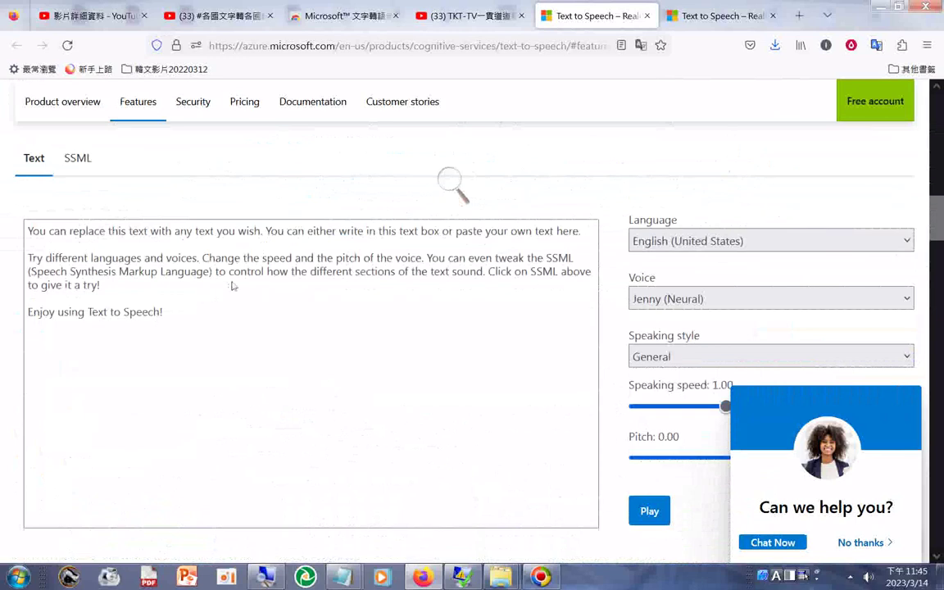
scroll(287, 350, "down", 1)
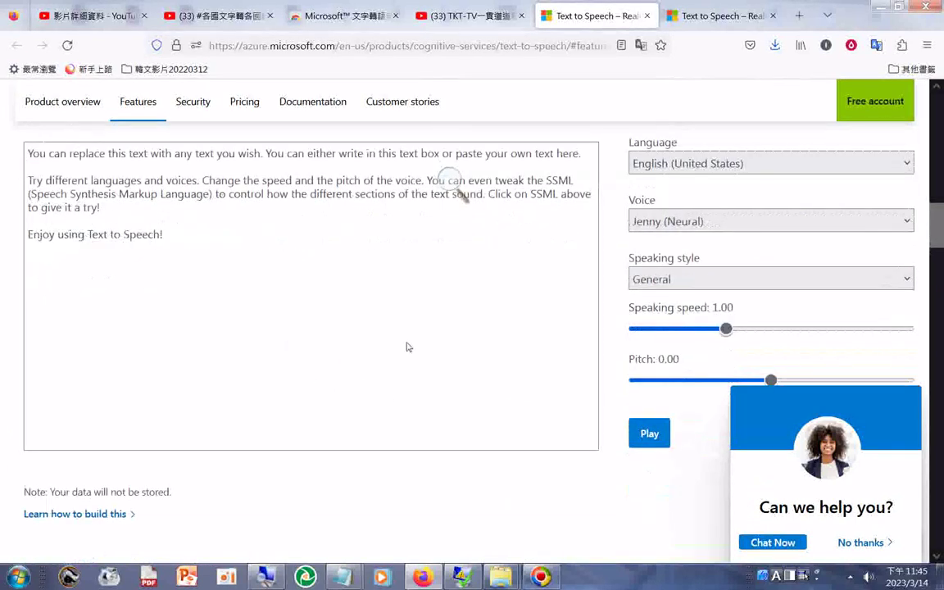
scroll(408, 348, "up", 1)
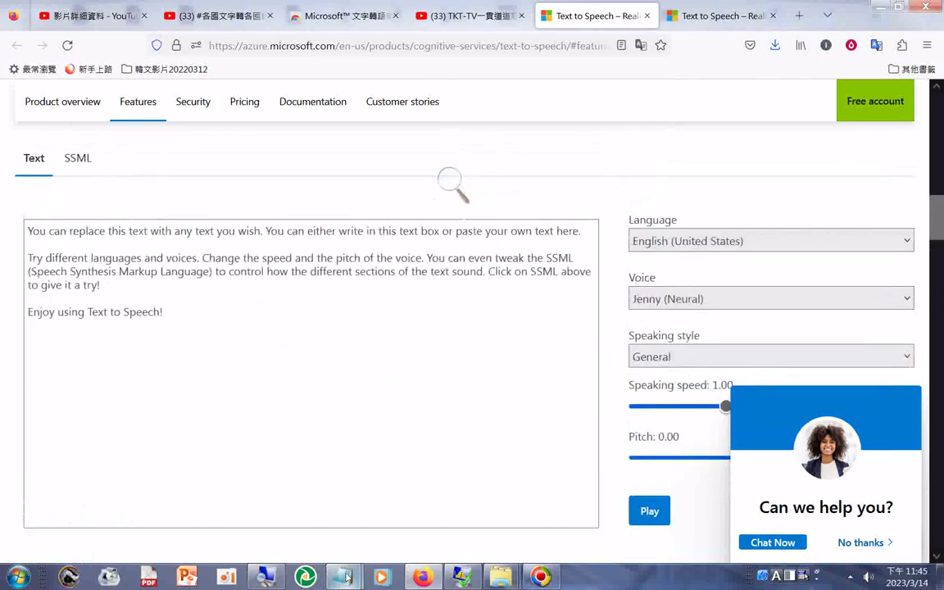
mouse_move(347, 576)
left_click(405, 510)
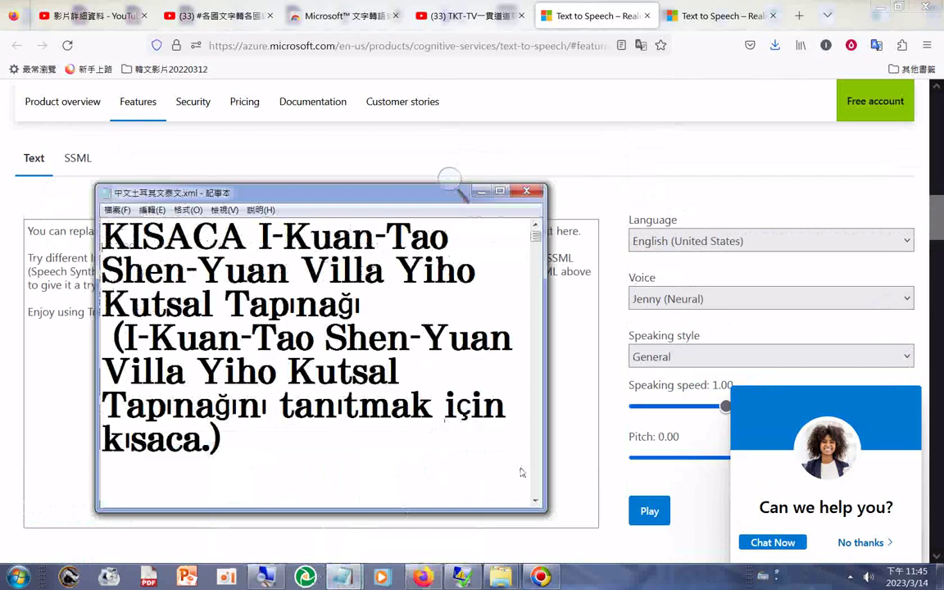
Copy the Japanese section of the temple introduction, from its 概要 heading through the YouTube channel link
left_click_drag(535, 235, 536, 346)
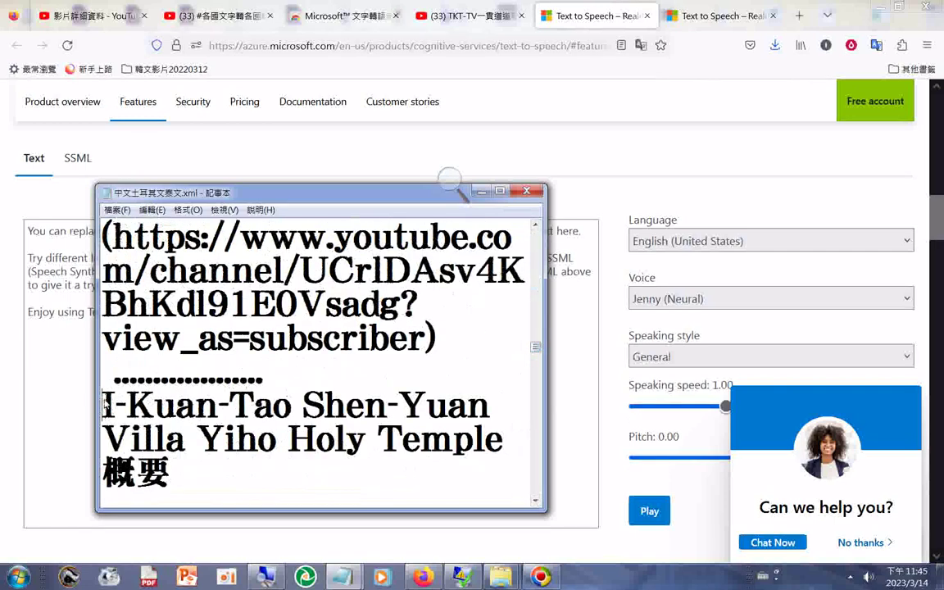
left_click_drag(104, 406, 491, 407)
scroll(484, 319, "down", 5)
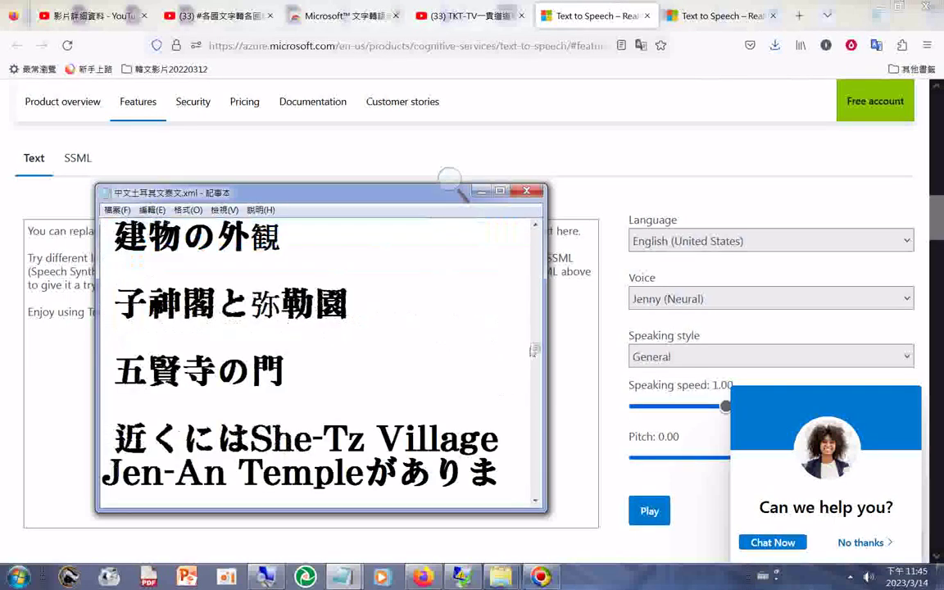
left_click_drag(535, 350, 540, 396)
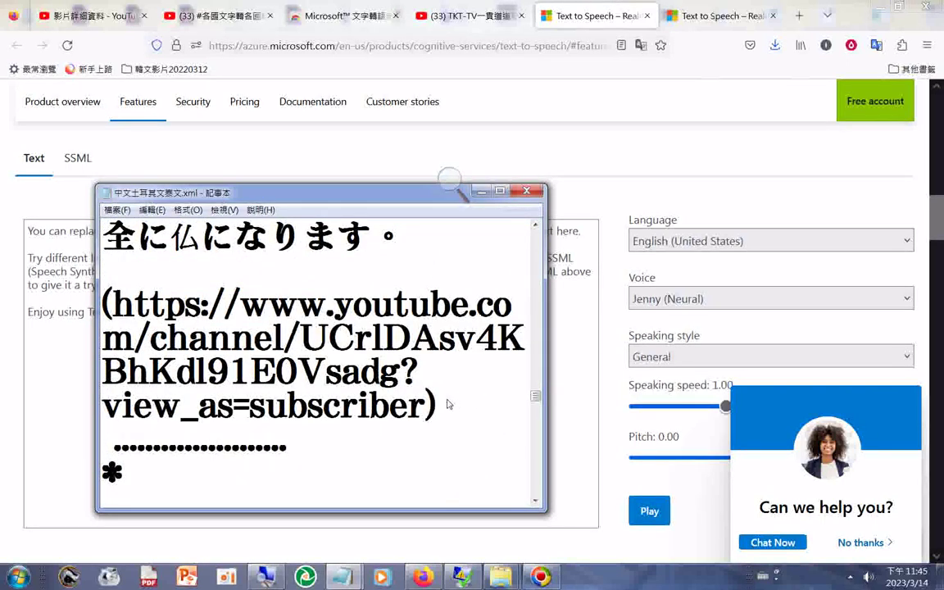
left_click_drag(446, 401, 369, 337)
right_click(329, 293)
left_click(371, 339)
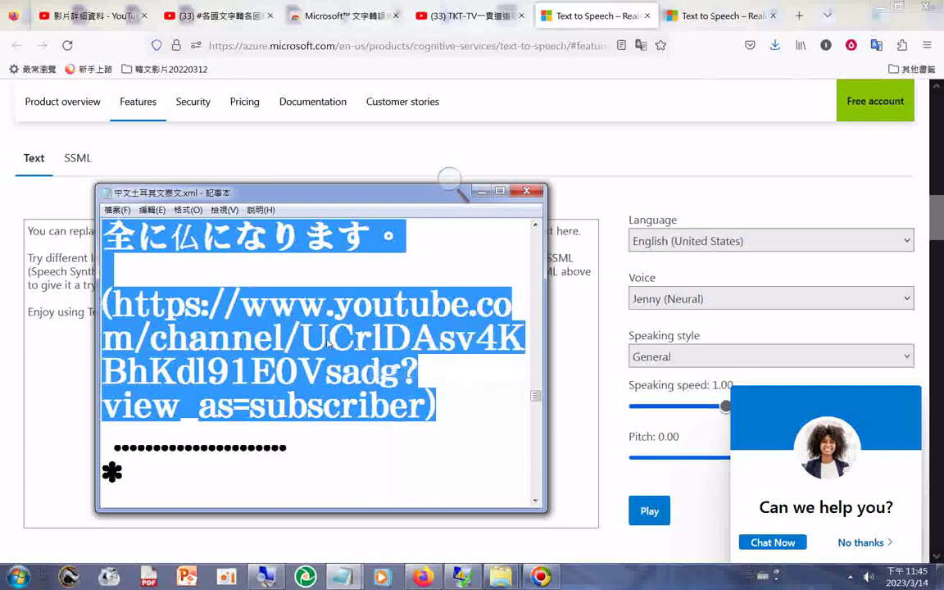
Replace the sample text in the Text to Speech demo with the copied Japanese text
left_click(59, 419)
left_click_drag(173, 320, 3, 197)
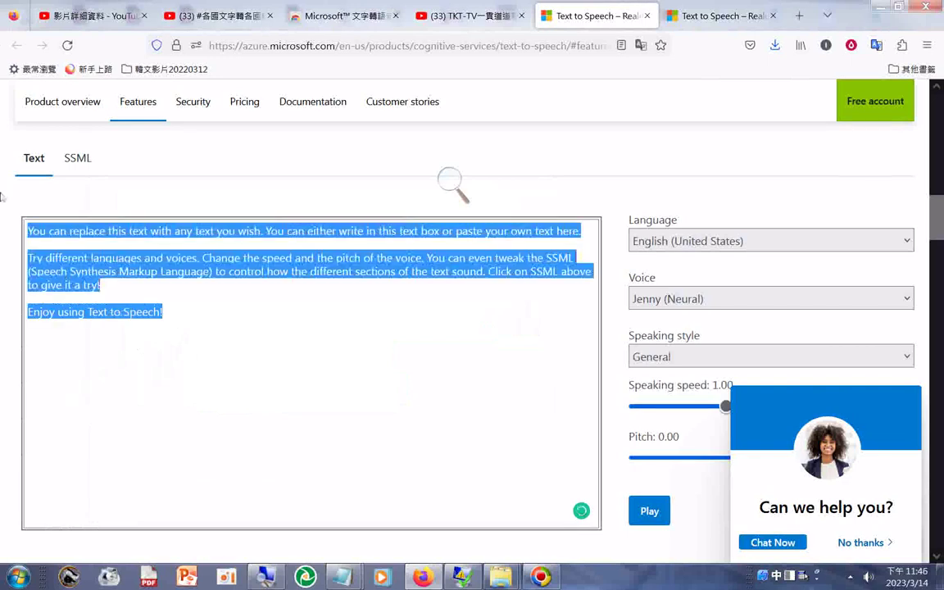
right_click(146, 281)
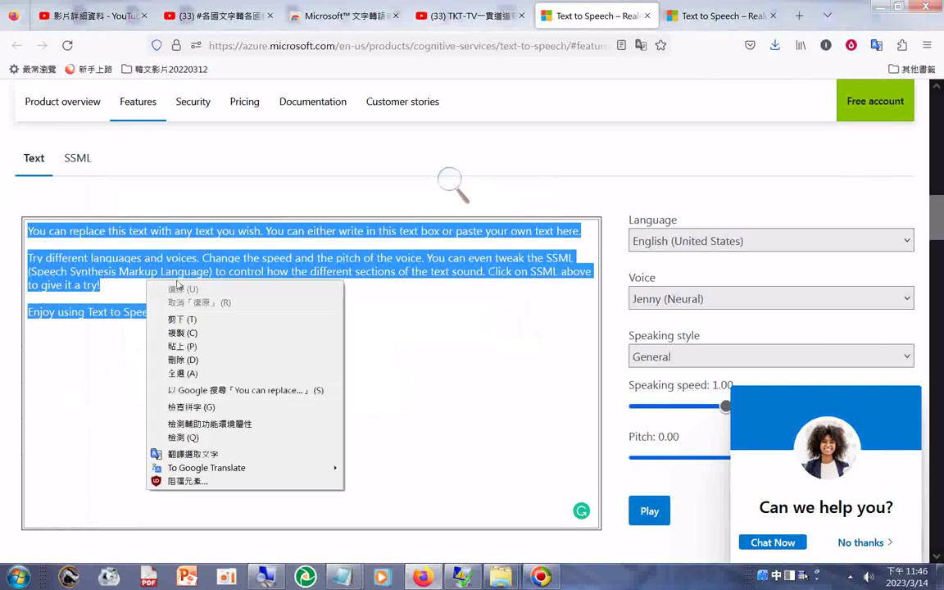
left_click(196, 347)
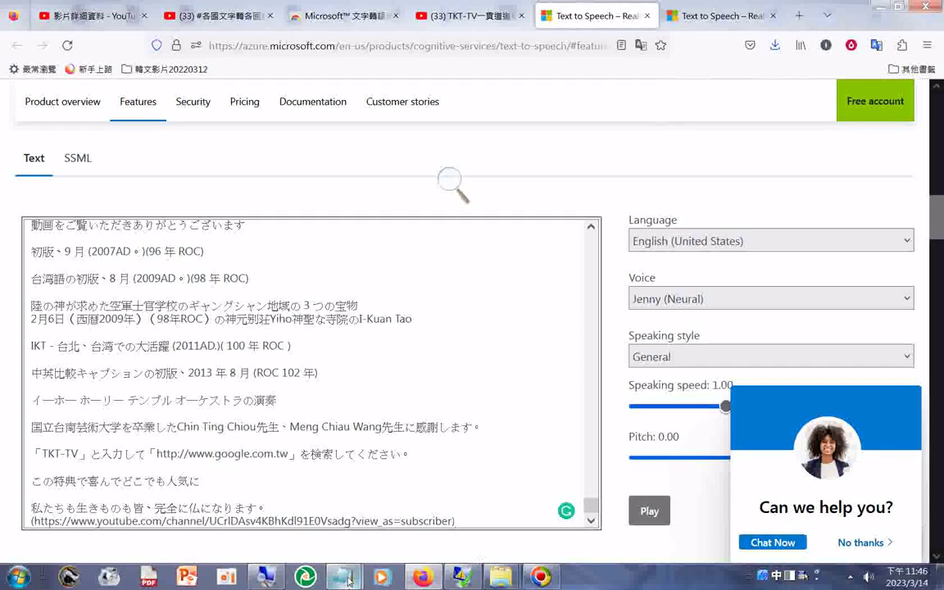
In the other Notepad window of 中文土耳其文泰文.xml, correct the Chinese line 入道之門及選聖 to 大道之門及選聖
mouse_move(348, 580)
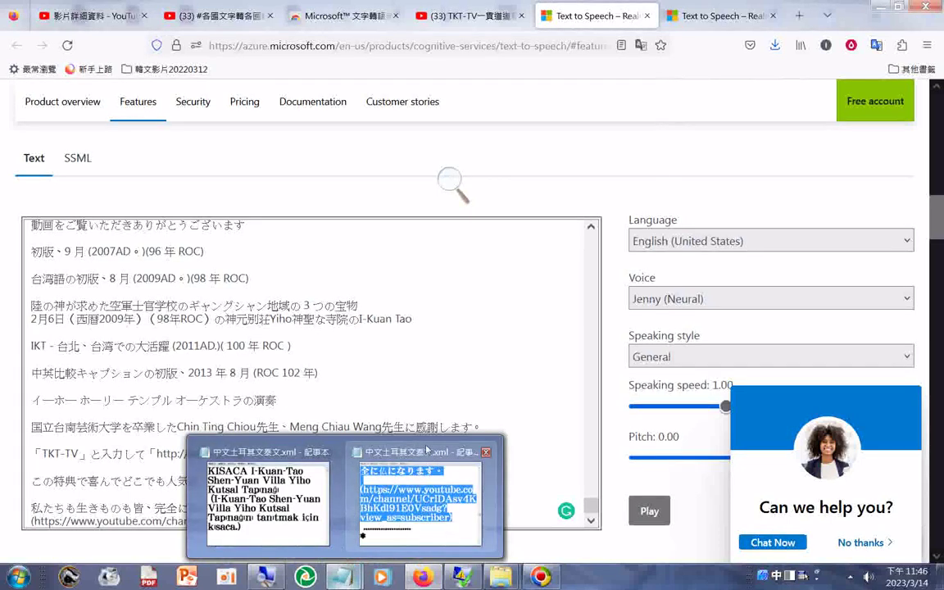
mouse_move(292, 452)
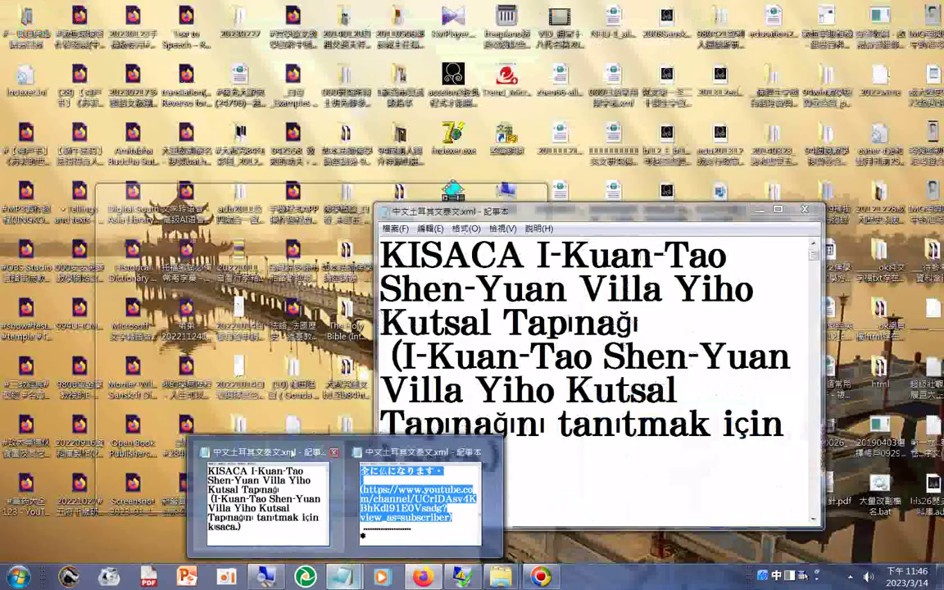
left_click(293, 453)
scroll(448, 179, "down", 10)
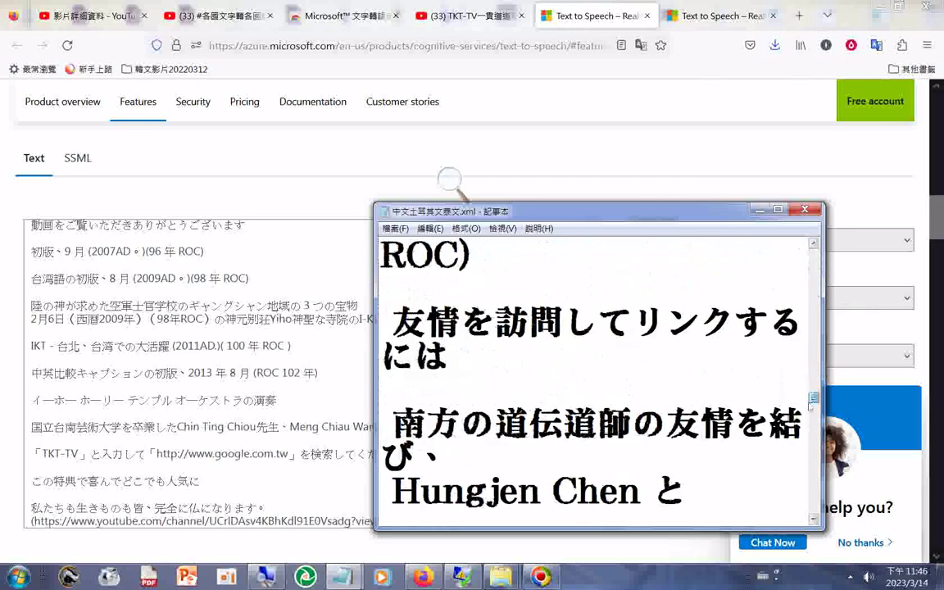
left_click_drag(811, 407, 810, 434)
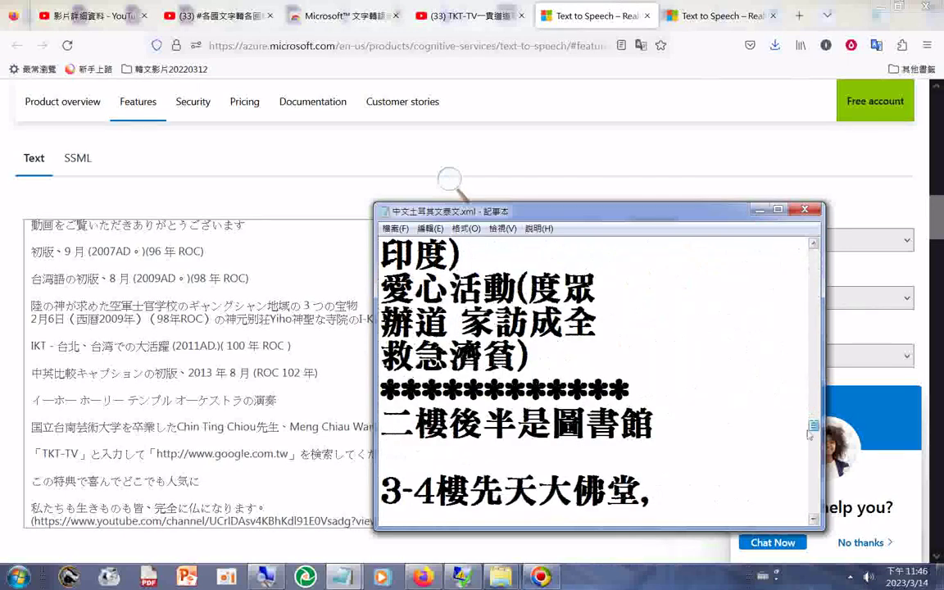
scroll(655, 354, "down", 9)
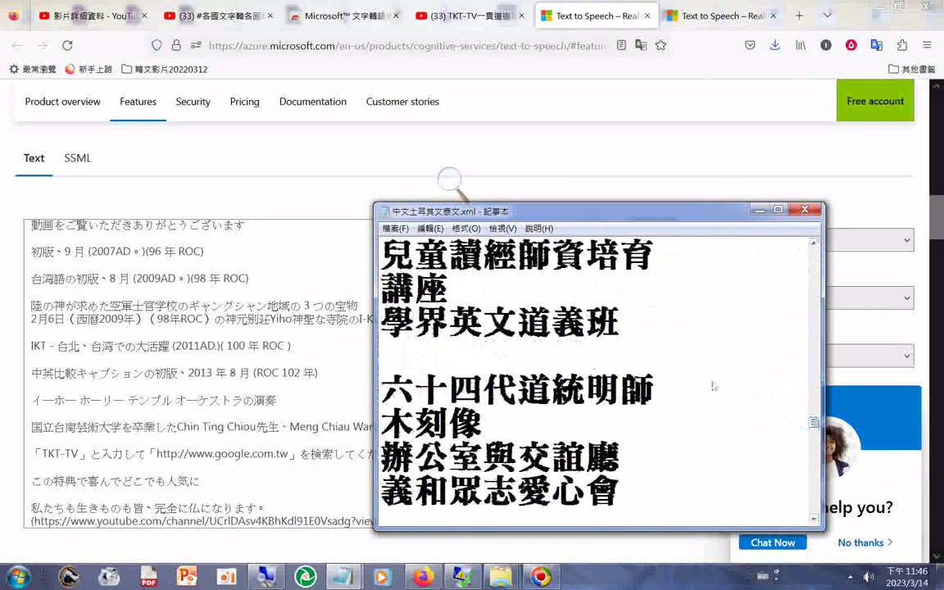
scroll(712, 385, "down", 6)
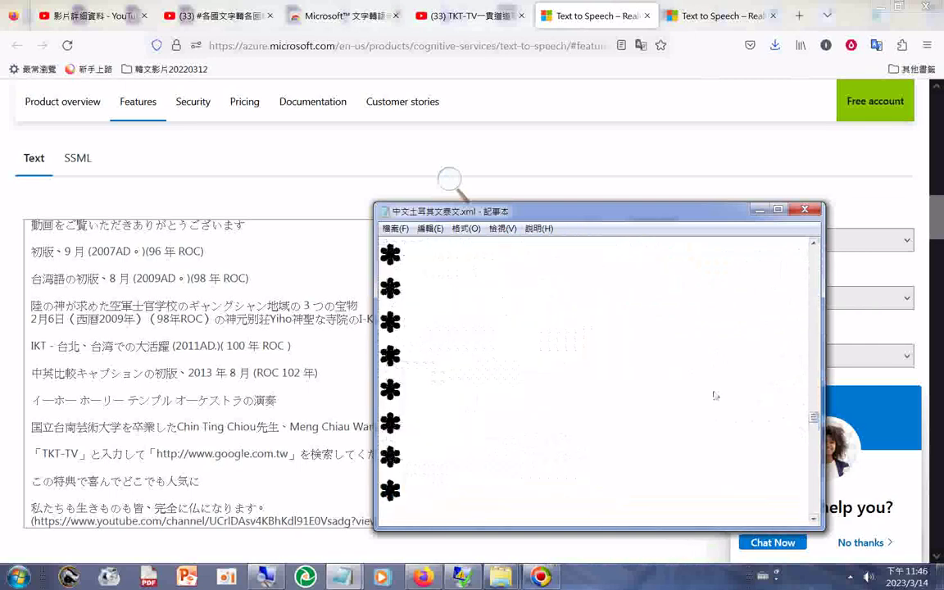
scroll(713, 397, "down", 1)
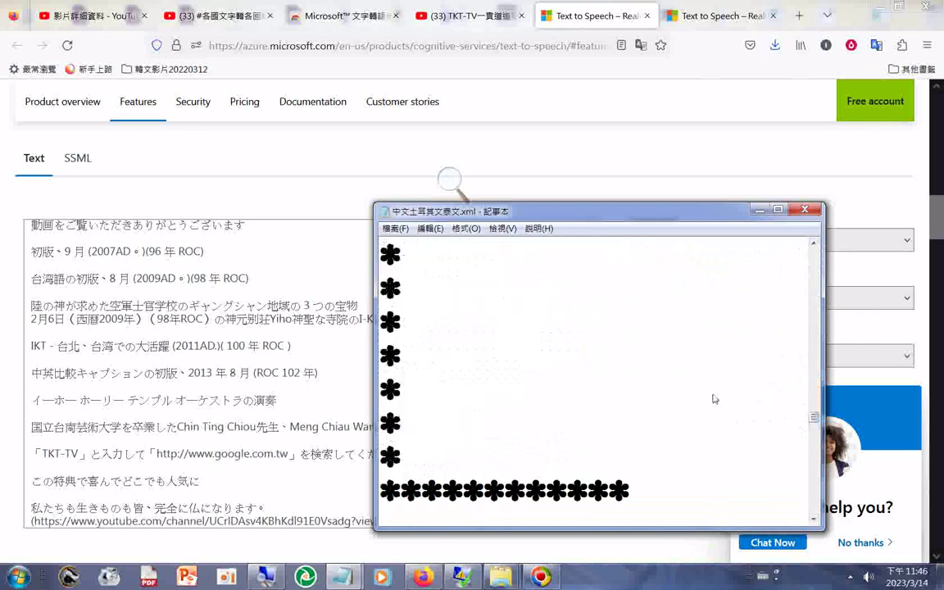
scroll(713, 399, "down", 1)
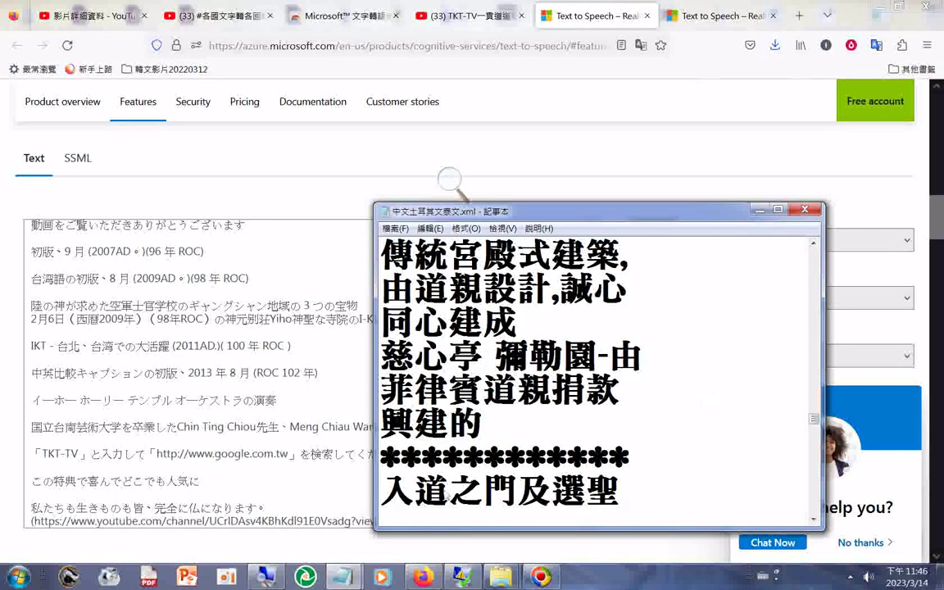
left_click_drag(410, 501, 377, 493)
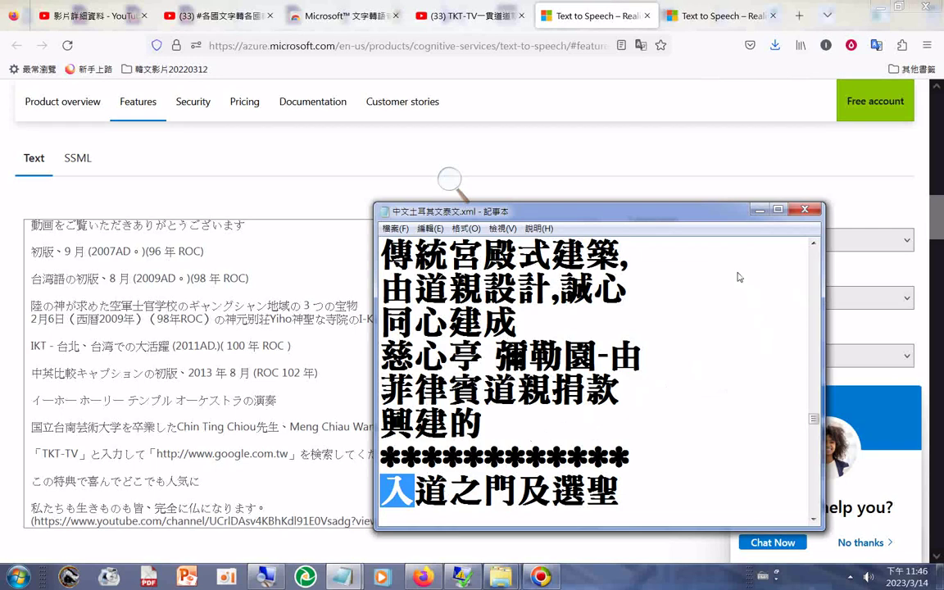
type("ㄉ")
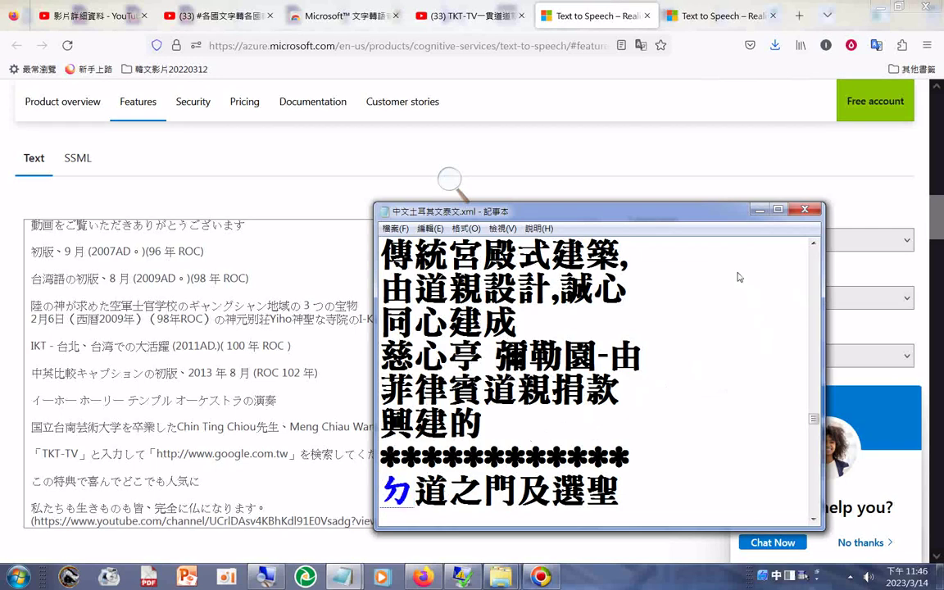
type("ㄚ4")
key("Return")
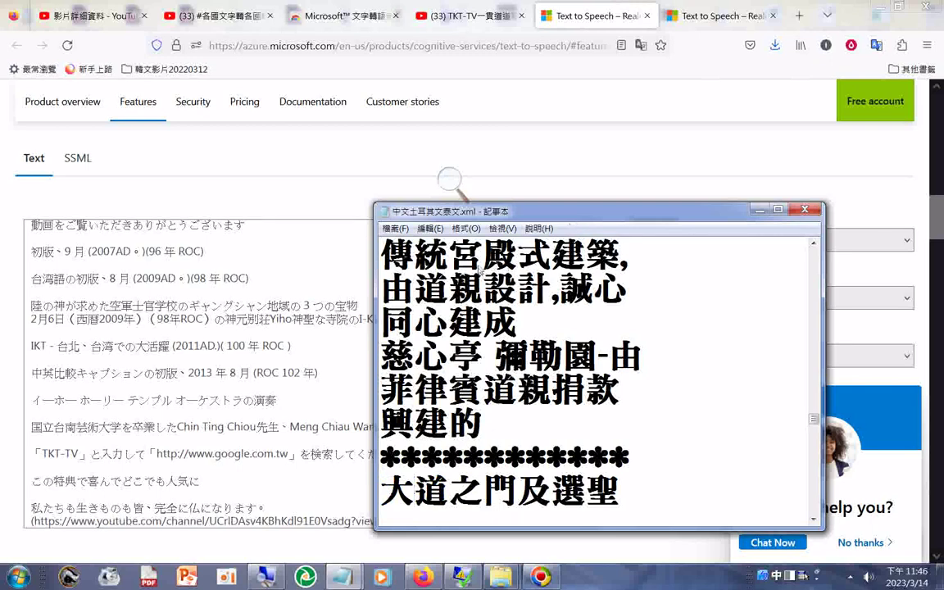
left_click(397, 229)
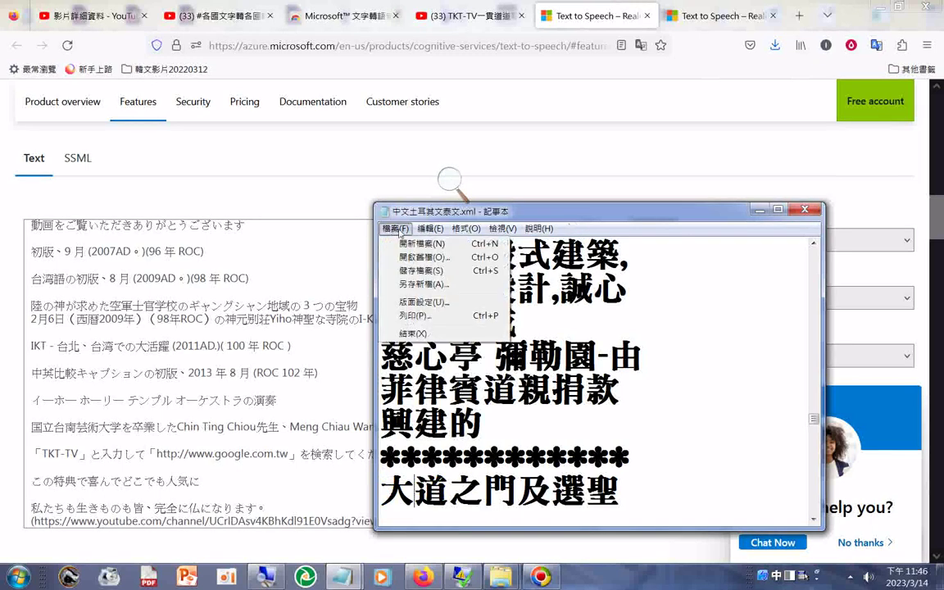
mouse_move(417, 235)
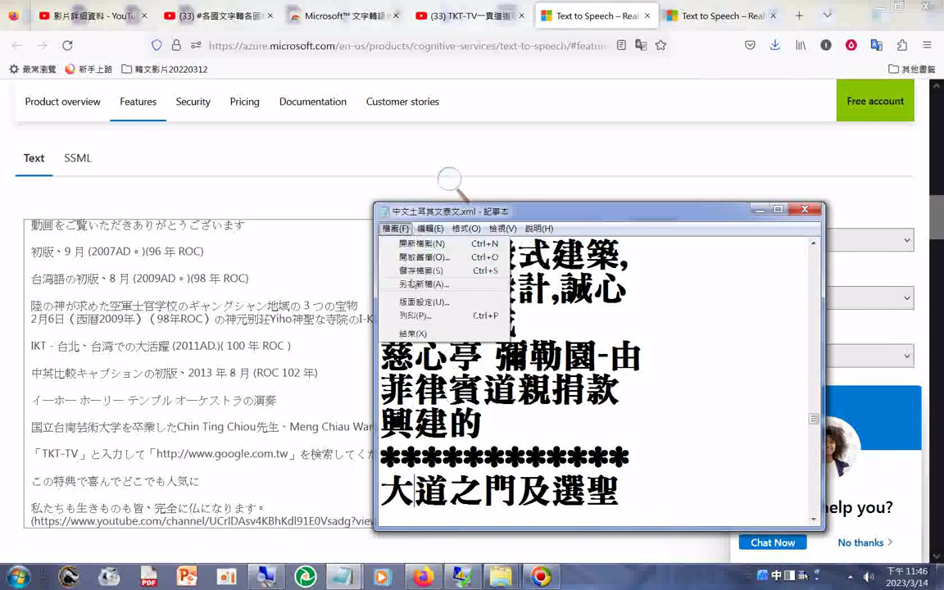
left_click(585, 418)
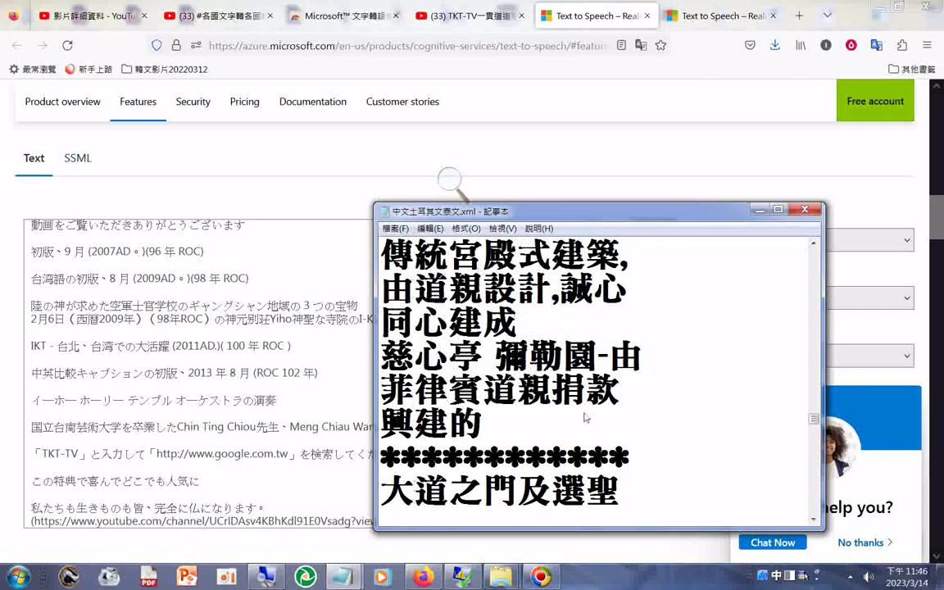
Examine the Chinese introduction of 一貫道神源山莊義和聖堂 in Notepad, moving its window clear of the demo's text box
scroll(585, 417, "down", 1)
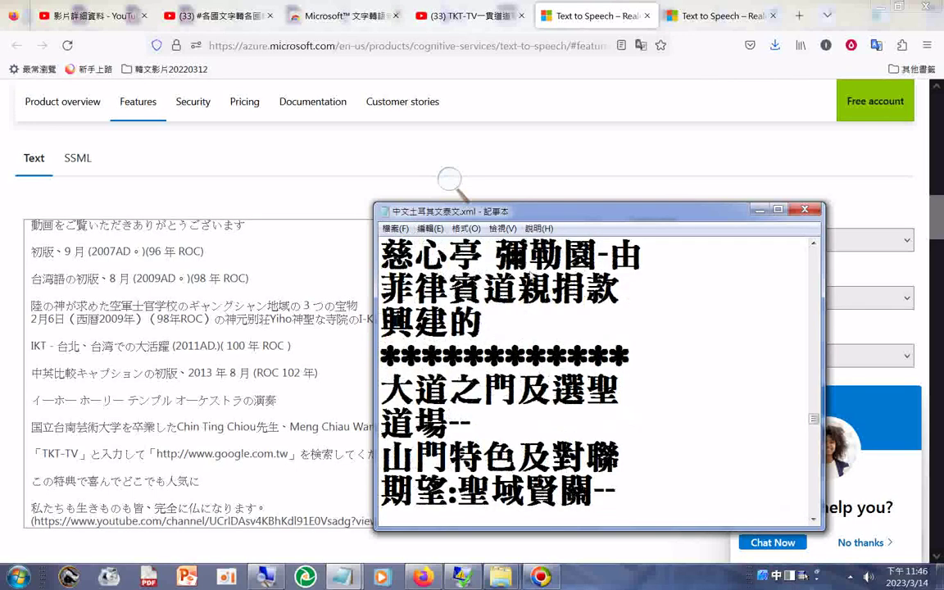
scroll(585, 417, "down", 5)
scroll(585, 417, "up", 2)
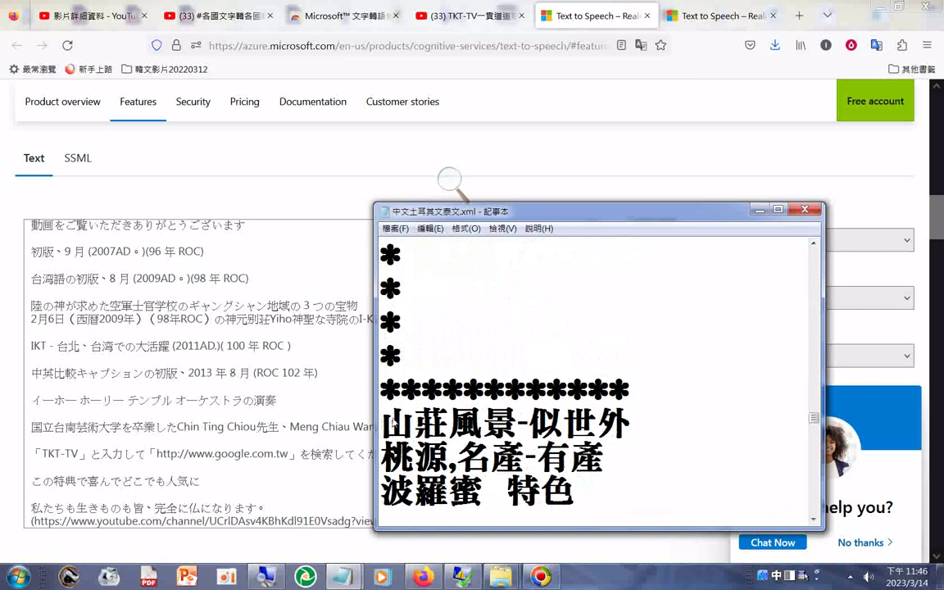
left_click_drag(590, 210, 664, 87)
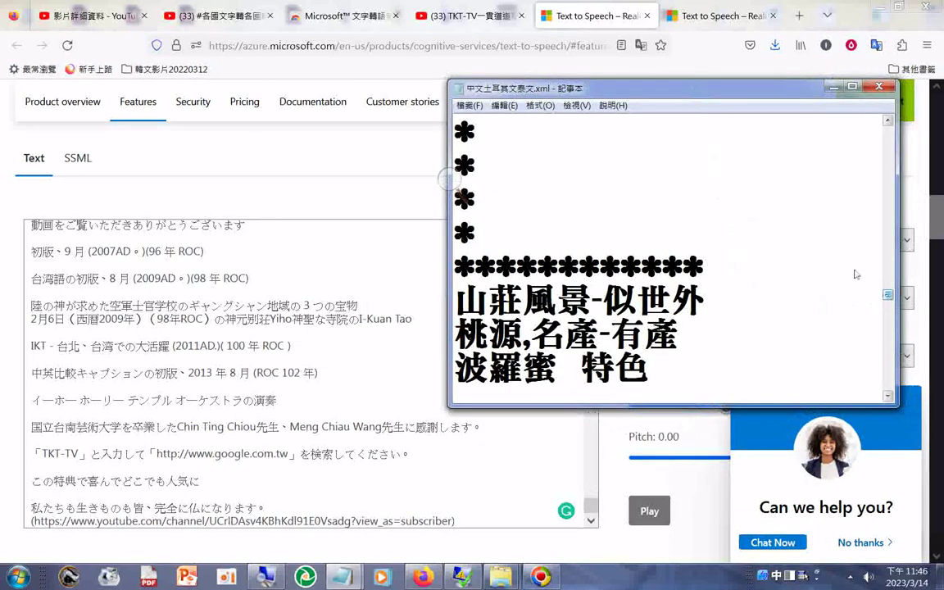
left_click_drag(696, 94, 746, 27)
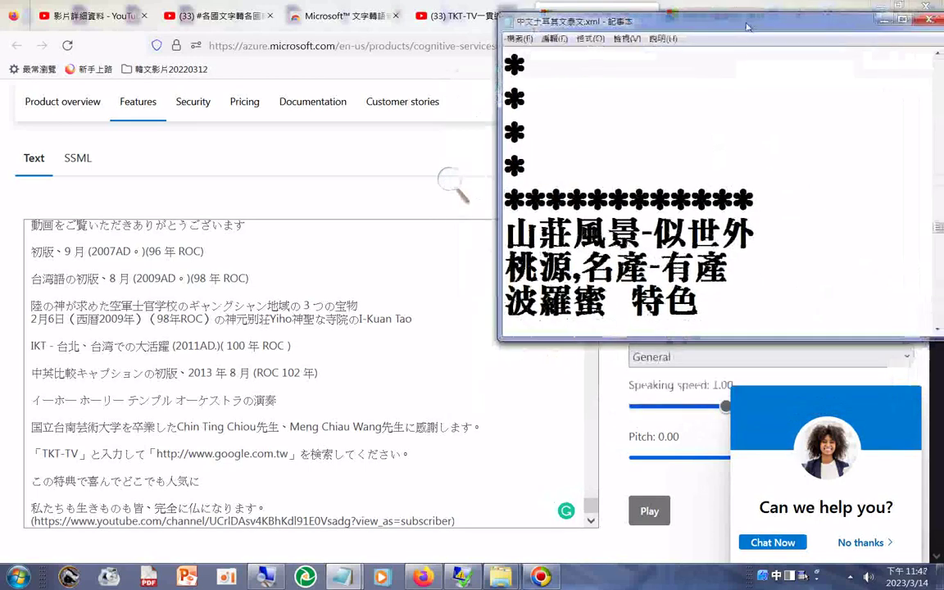
scroll(751, 118, "down", 1)
scroll(751, 117, "up", 4)
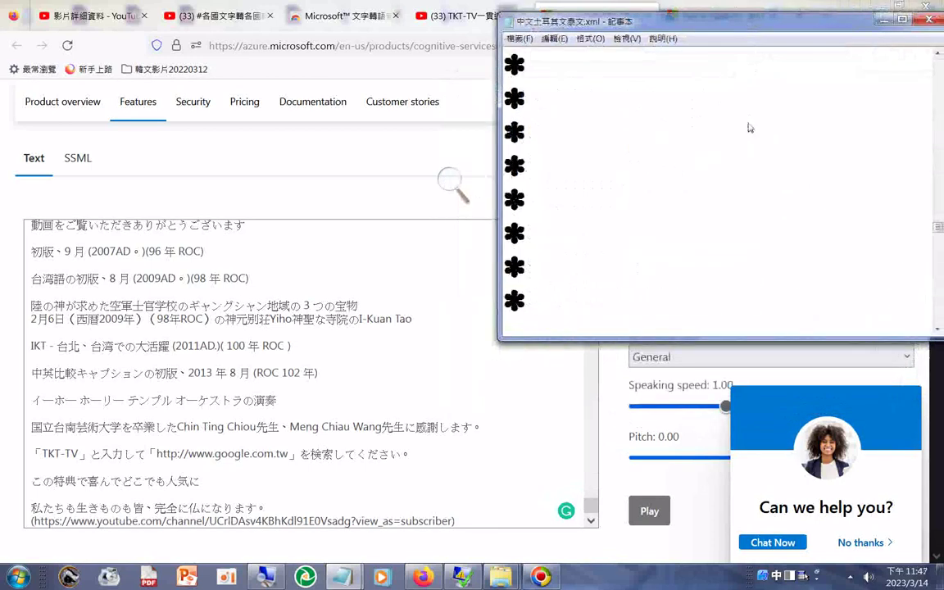
scroll(748, 128, "down", 3)
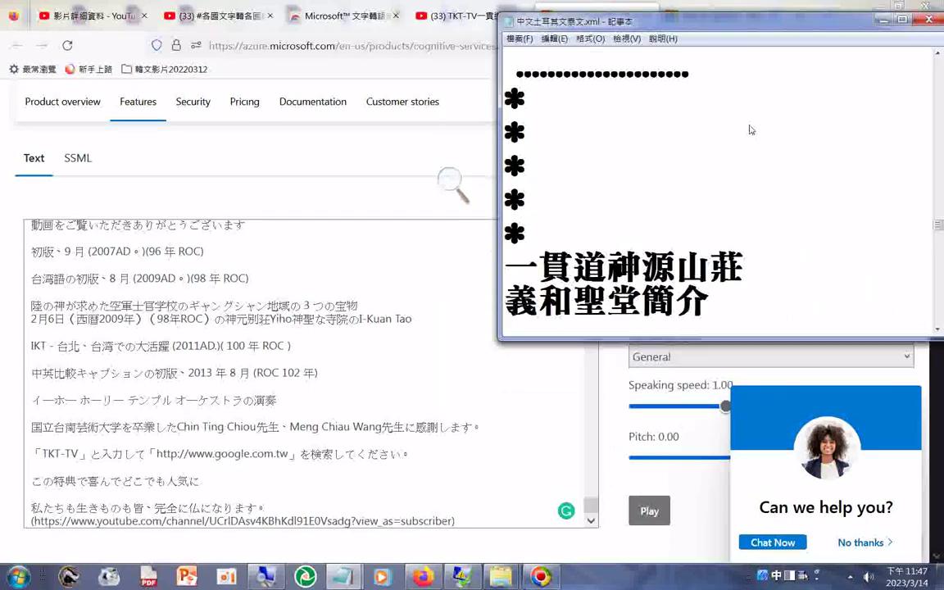
scroll(751, 131, "down", 2)
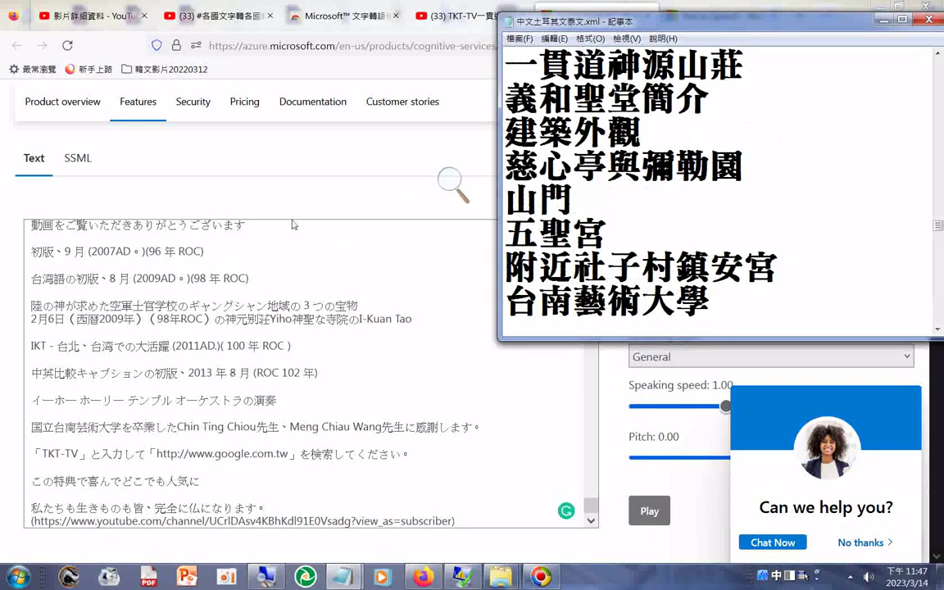
Return to the Text to Speech demo and examine the languages offered for speech, from Afrikaans through the Spanish variants
left_click(361, 319)
left_click(399, 266)
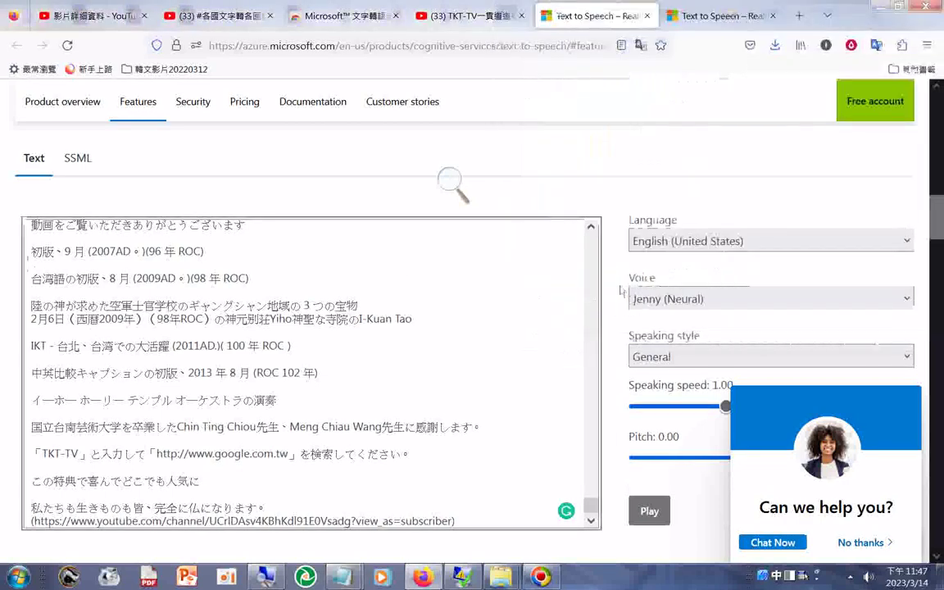
left_click(706, 249)
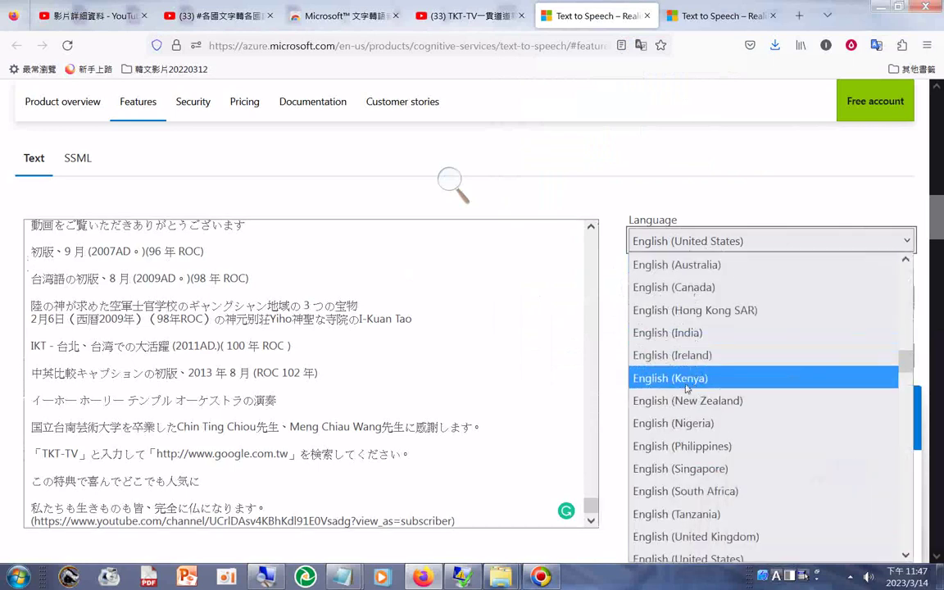
scroll(686, 388, "down", 5)
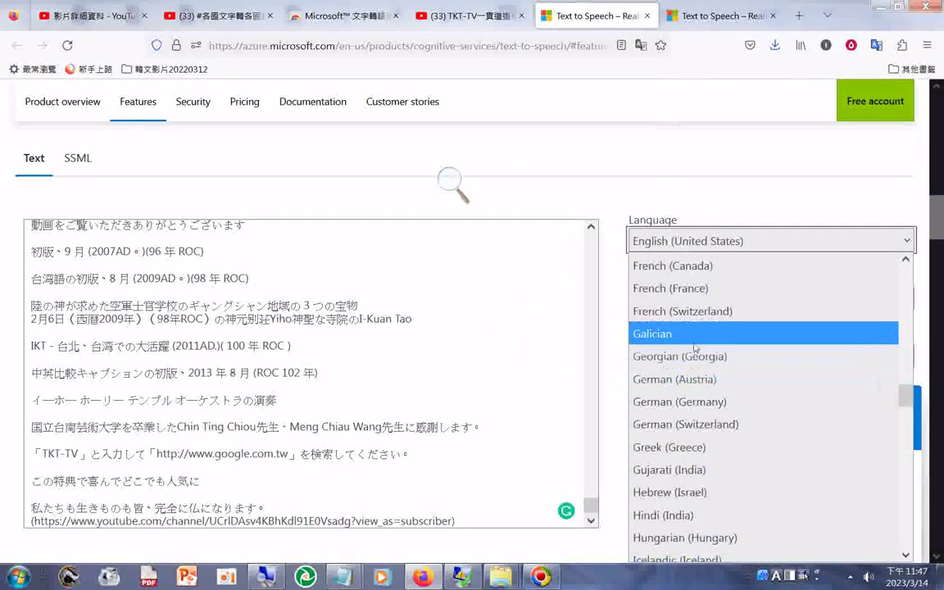
scroll(693, 347, "up", 15)
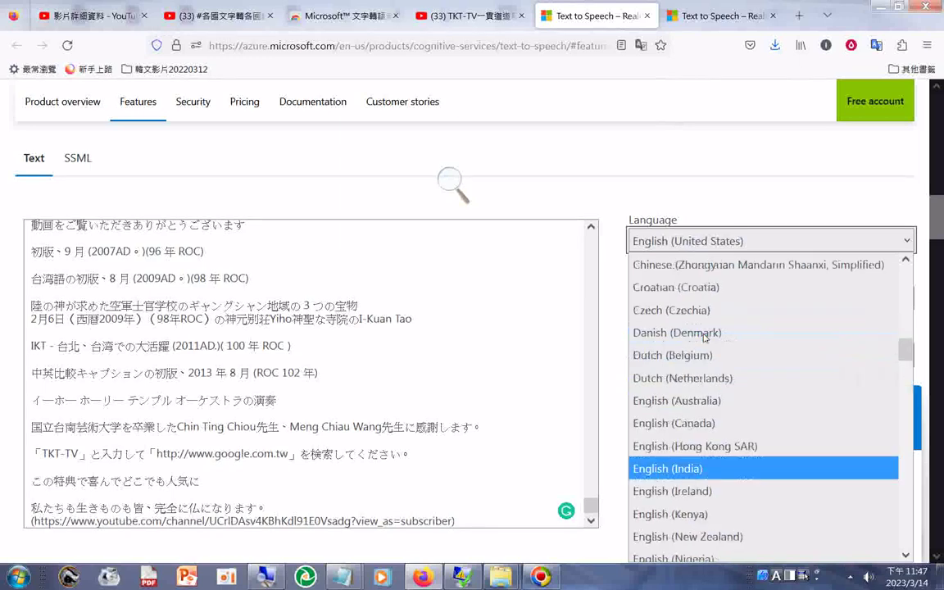
scroll(705, 337, "up", 4)
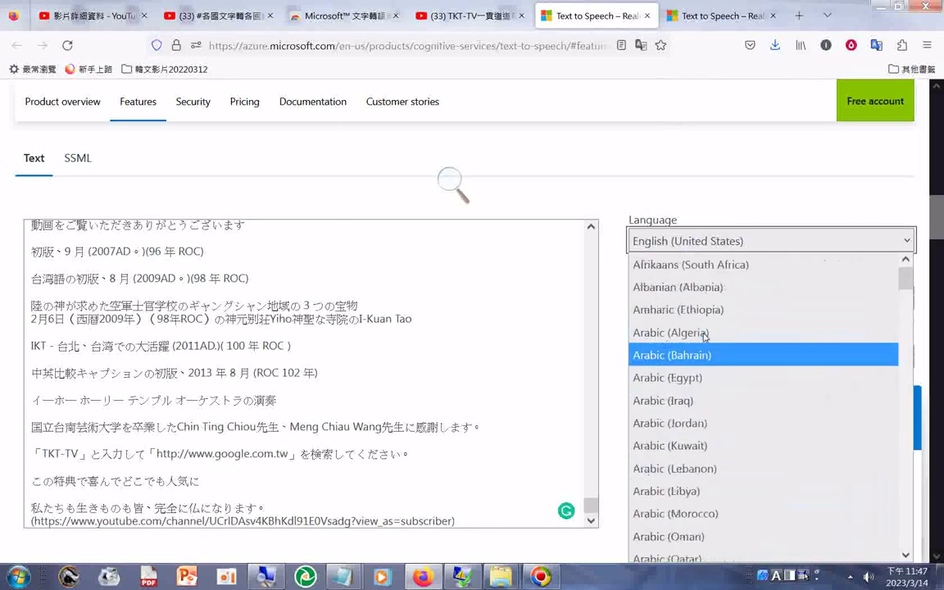
scroll(702, 337, "down", 9)
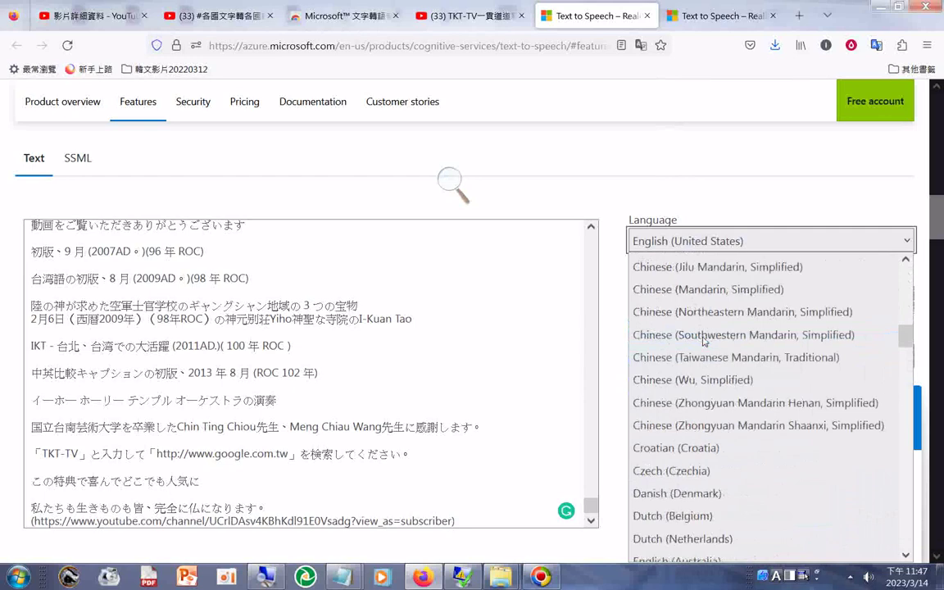
scroll(703, 340, "down", 10)
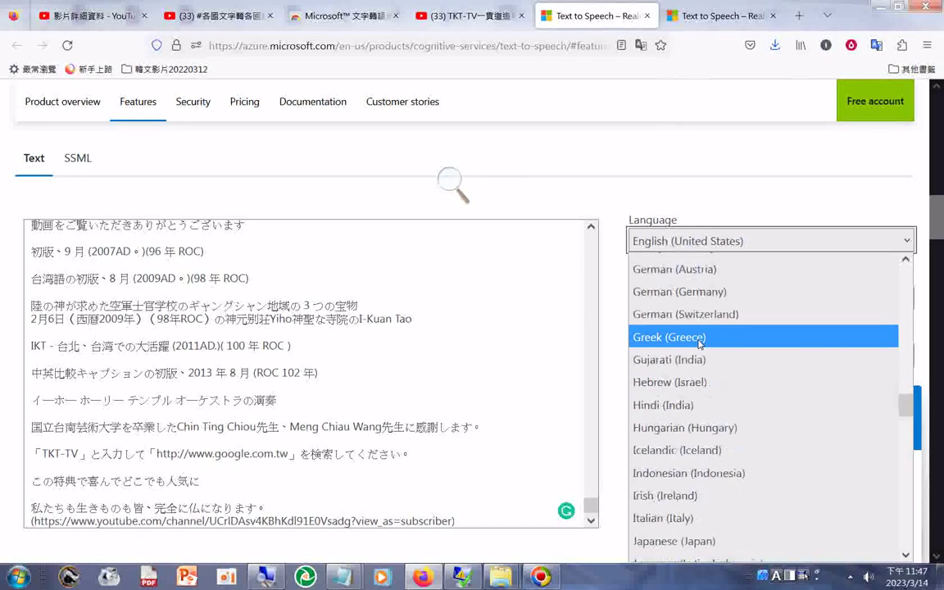
scroll(703, 343, "down", 5)
scroll(727, 345, "down", 6)
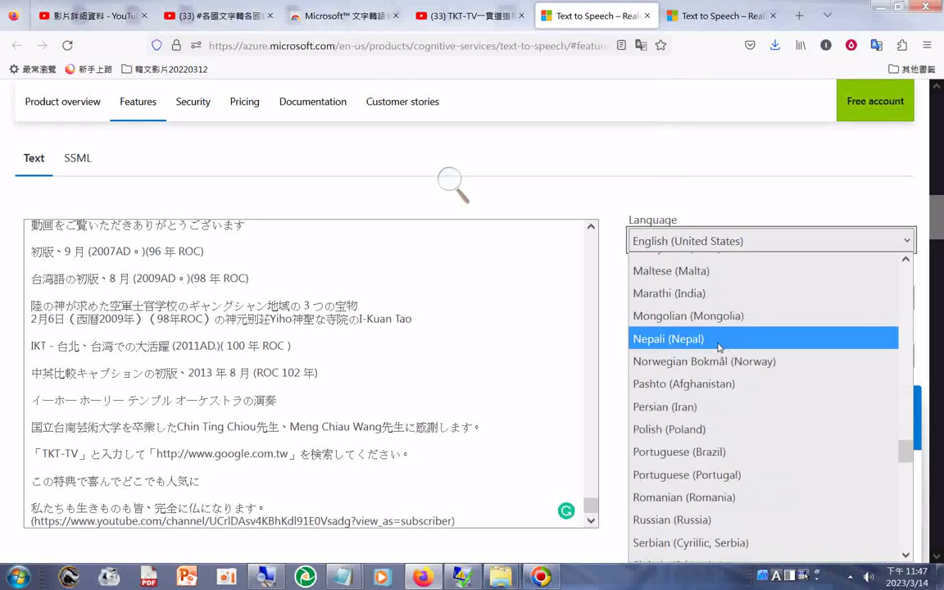
scroll(716, 347, "down", 3)
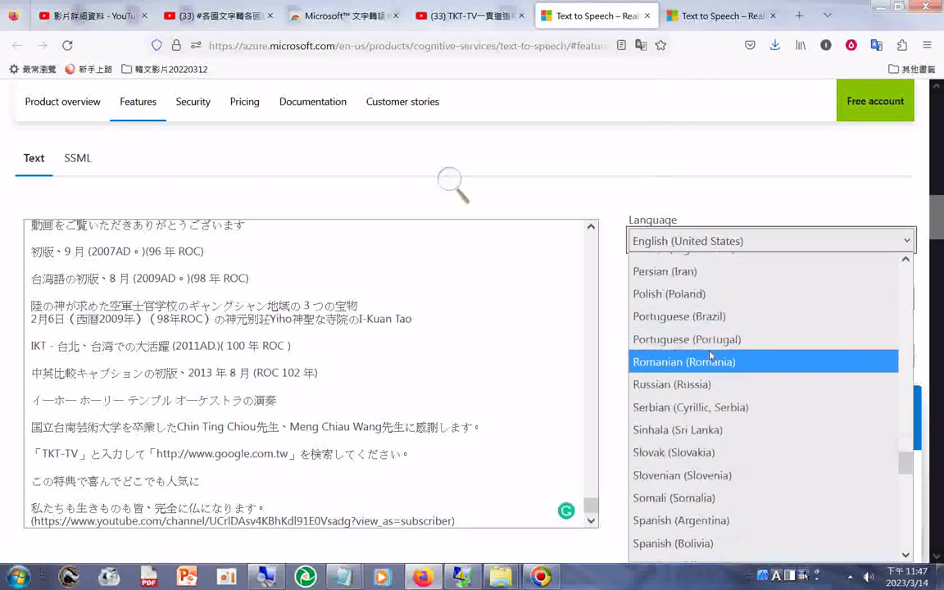
scroll(709, 354, "down", 4)
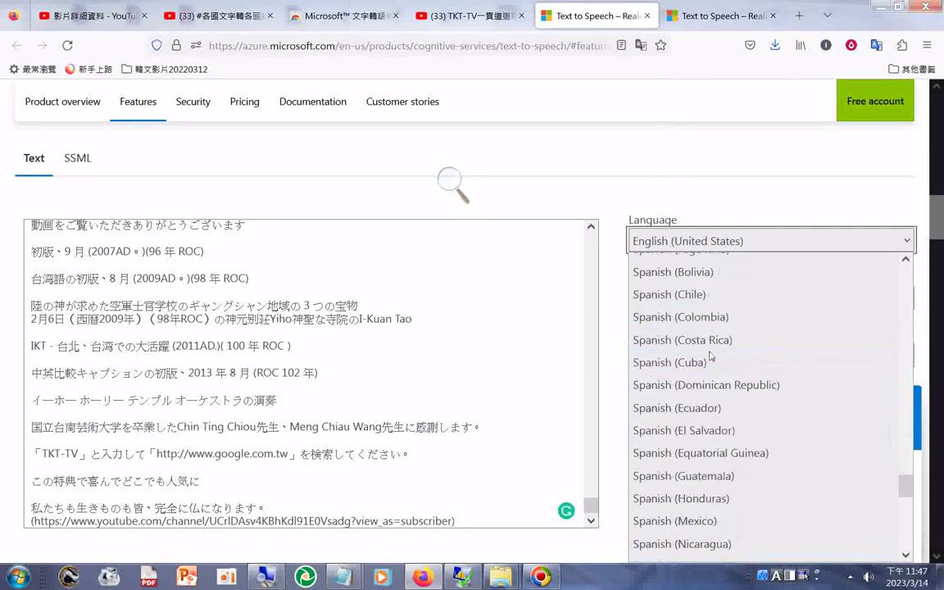
scroll(737, 311, "up", 8)
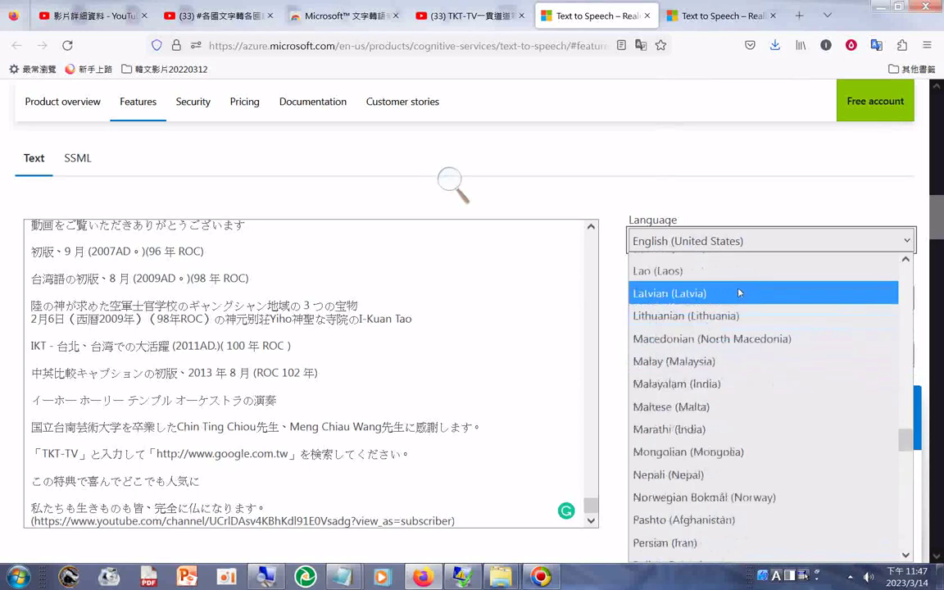
scroll(750, 308, "up", 8)
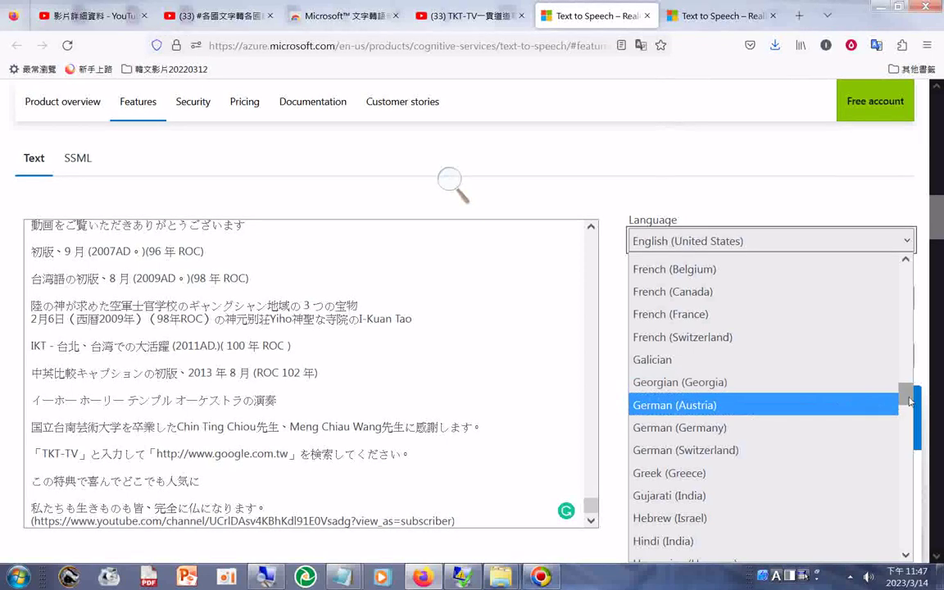
left_click_drag(909, 399, 911, 266)
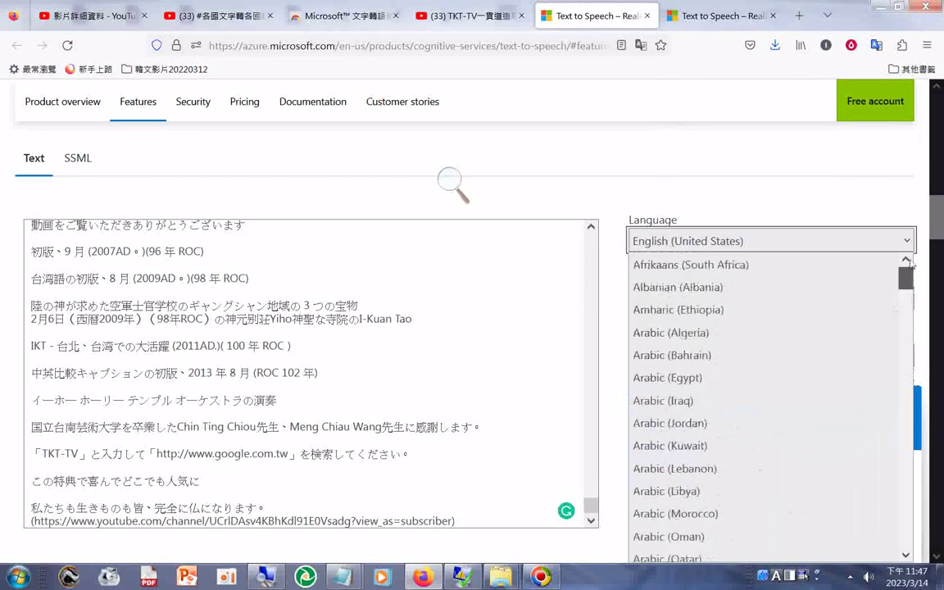
scroll(843, 358, "down", 15)
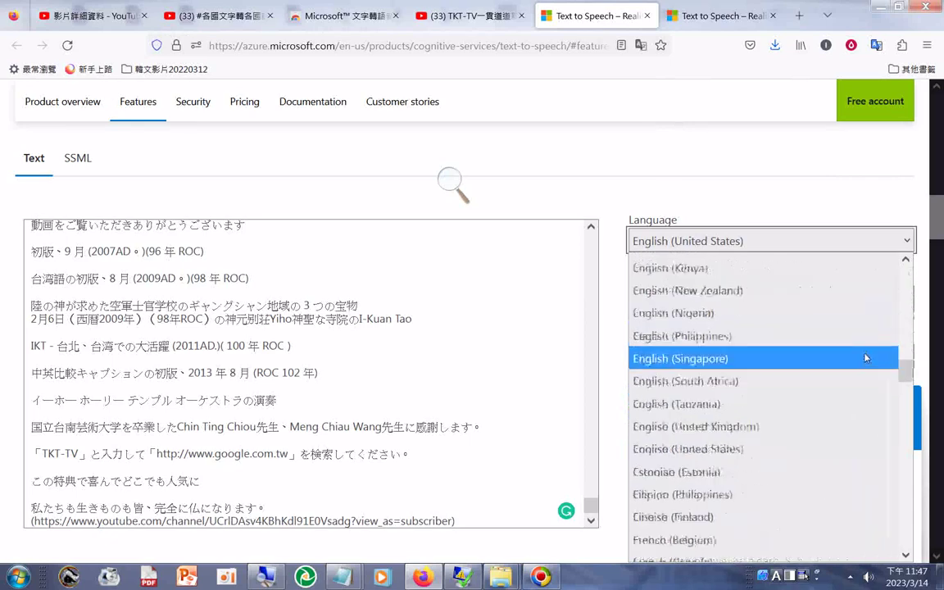
scroll(830, 361, "down", 12)
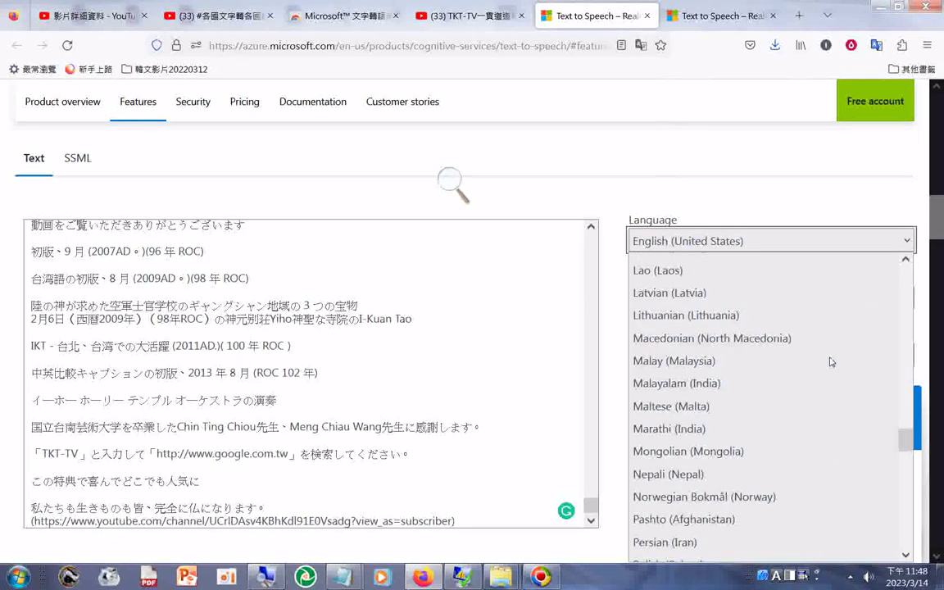
scroll(829, 361, "up", 4)
scroll(829, 361, "up", 4)
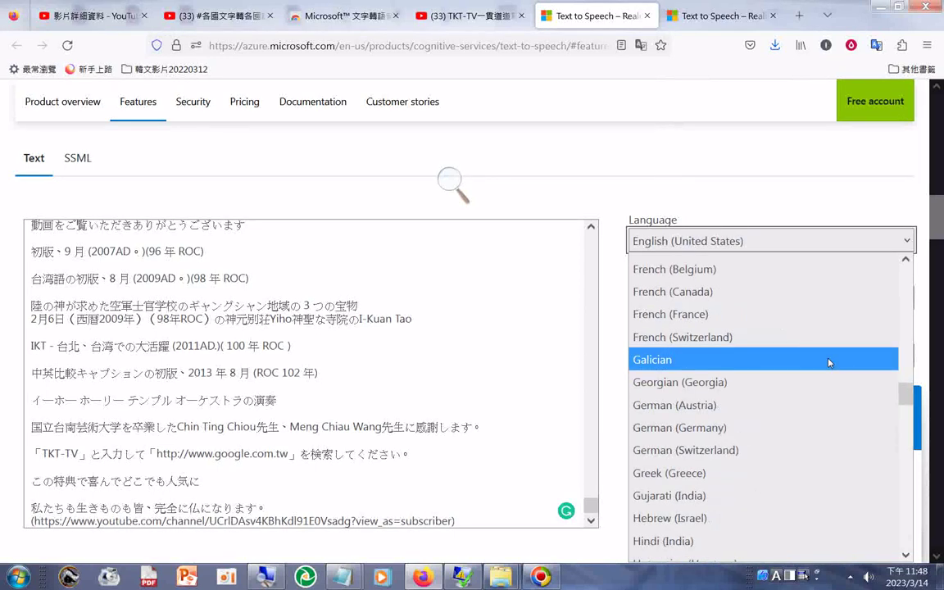
scroll(830, 361, "down", 2)
scroll(827, 362, "up", 4)
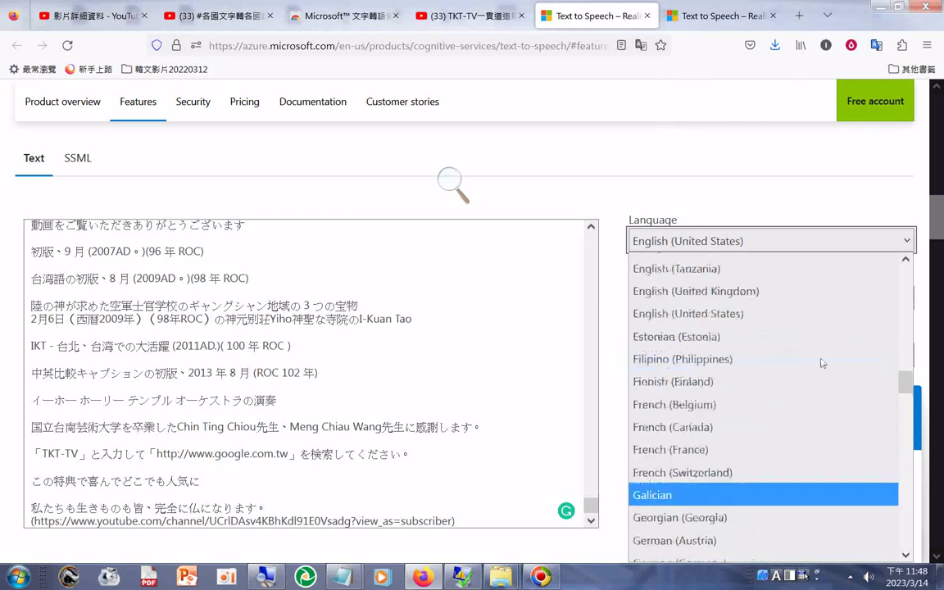
scroll(819, 363, "up", 6)
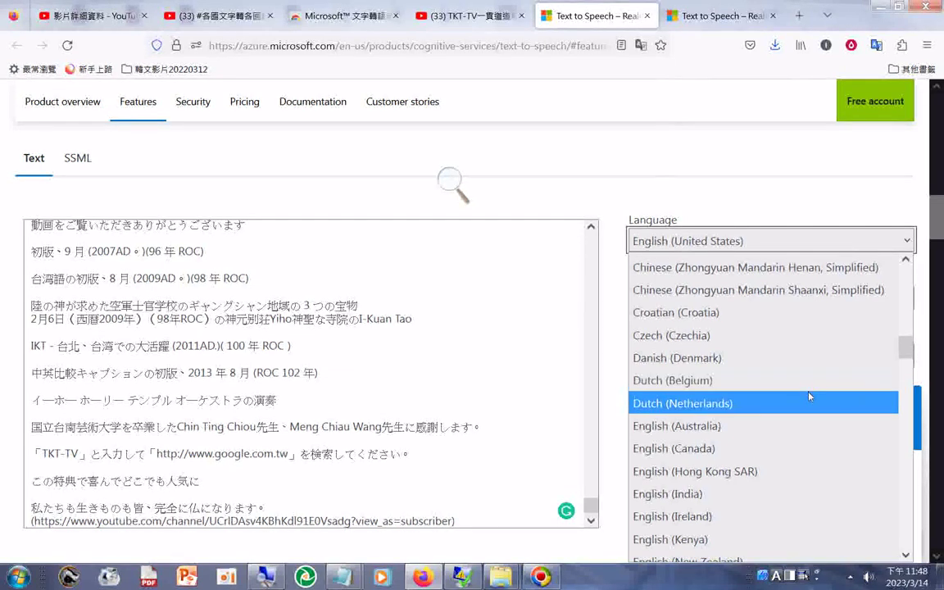
Set the demo's speech language to Japanese (Japan)
scroll(808, 397, "down", 2)
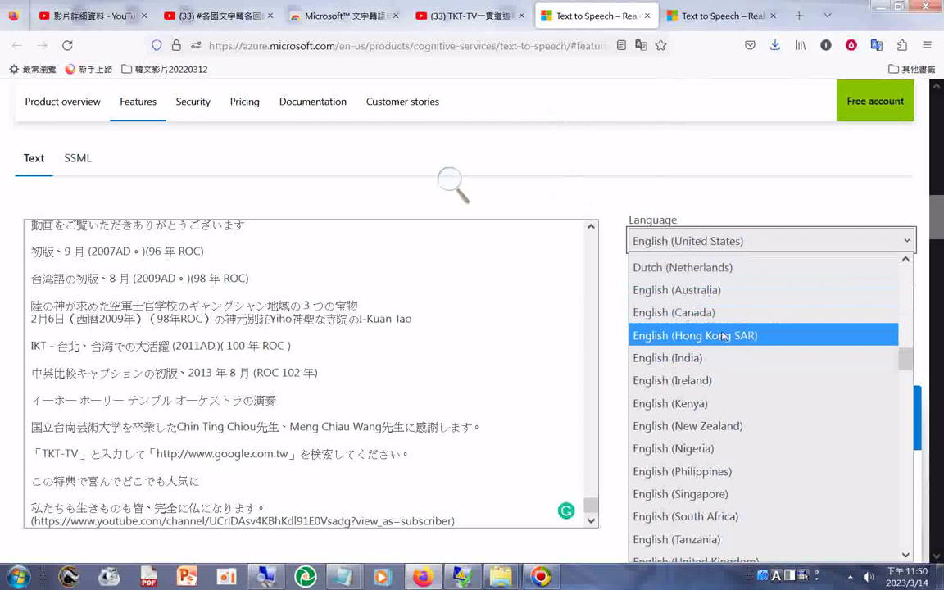
scroll(721, 339, "down", 6)
scroll(693, 363, "down", 4)
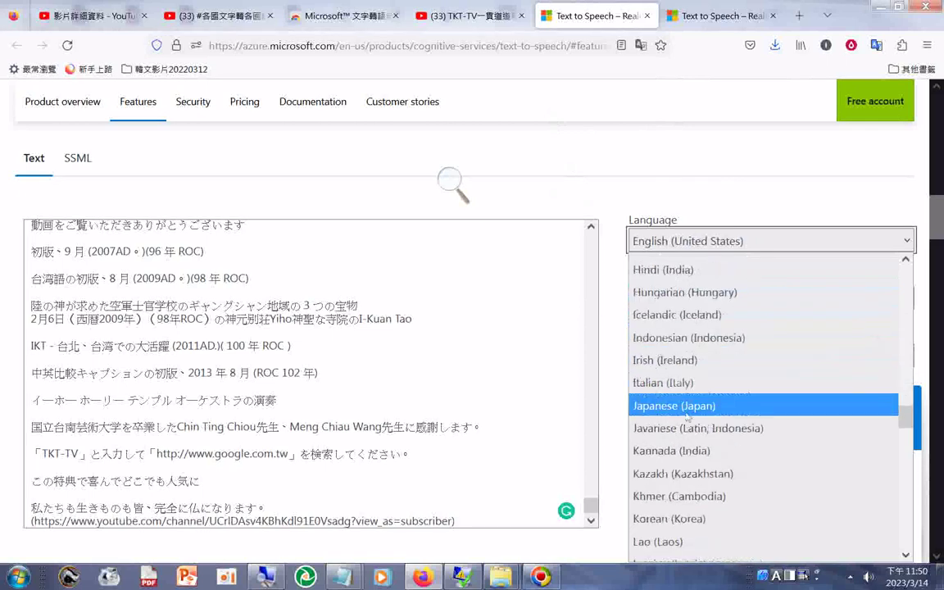
scroll(684, 401, "down", 2)
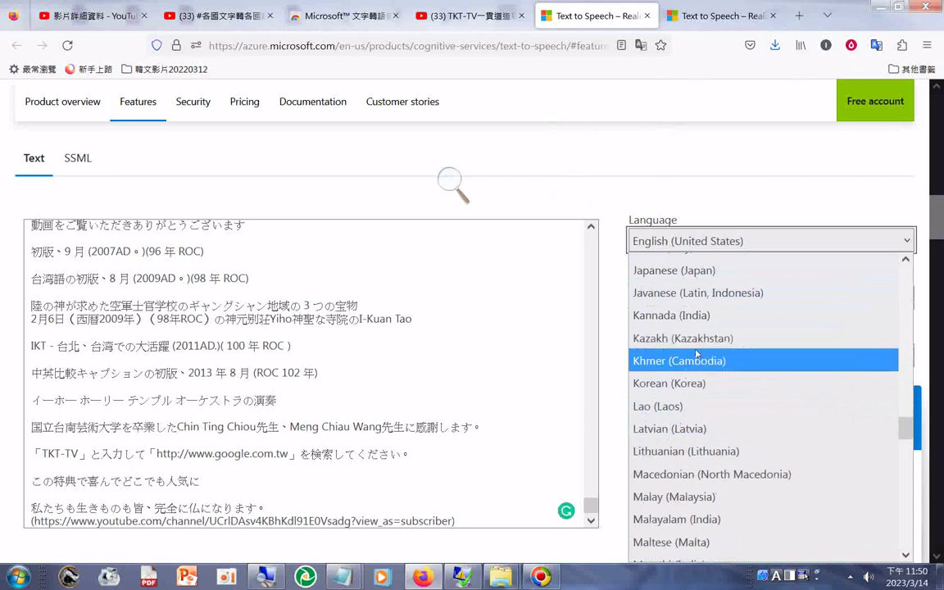
left_click(684, 276)
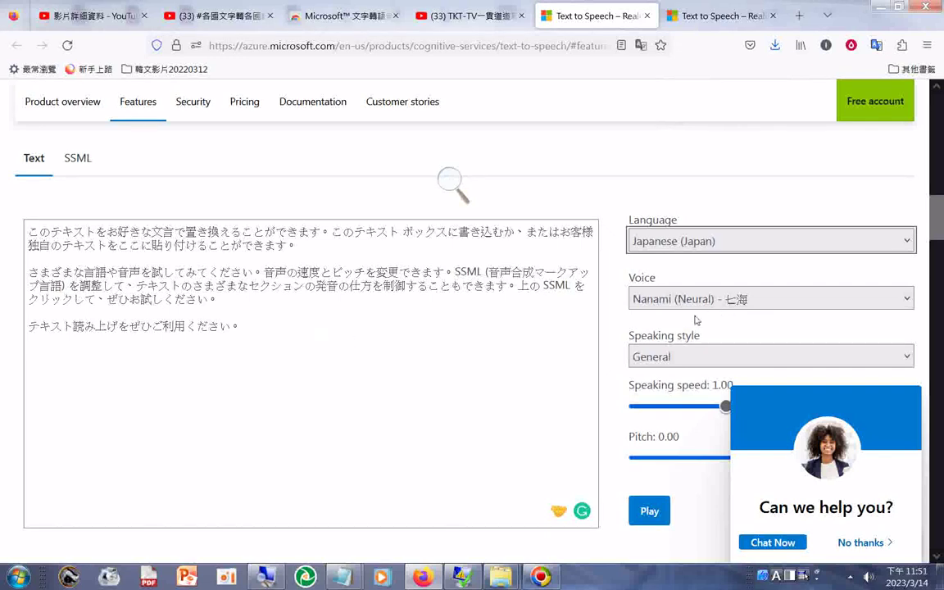
Play the Japanese sample text with the Nanami (Neural) voice and decline the sales chat offer
left_click(648, 513)
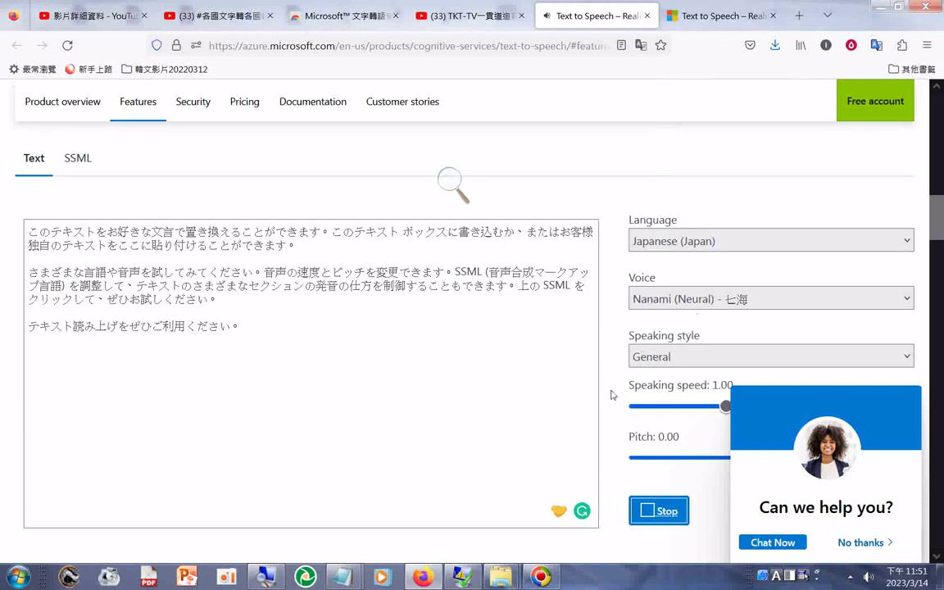
left_click(860, 542)
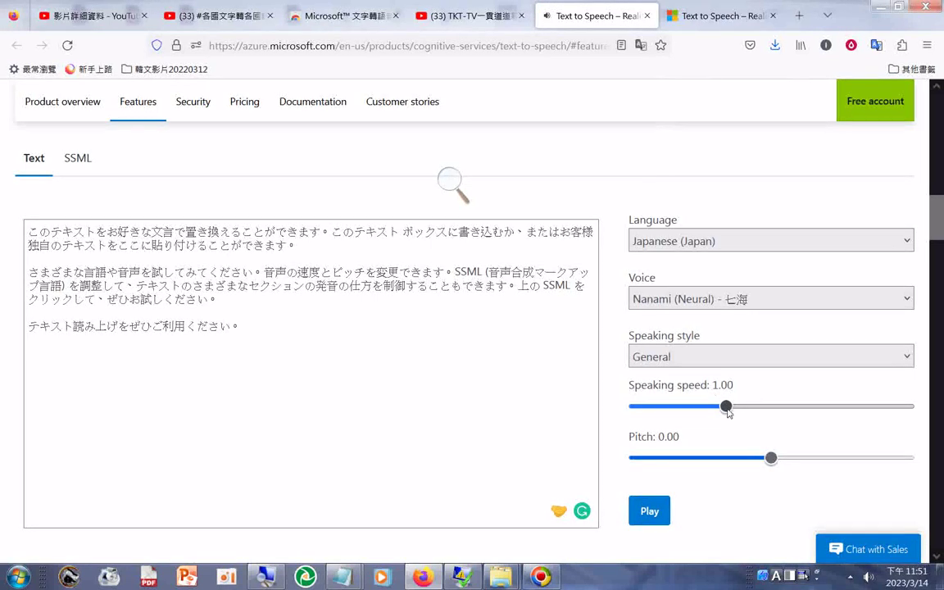
Slow the speaking speed to 0.51 and play the Japanese sample text at that speed
scroll(729, 418, "down", 3)
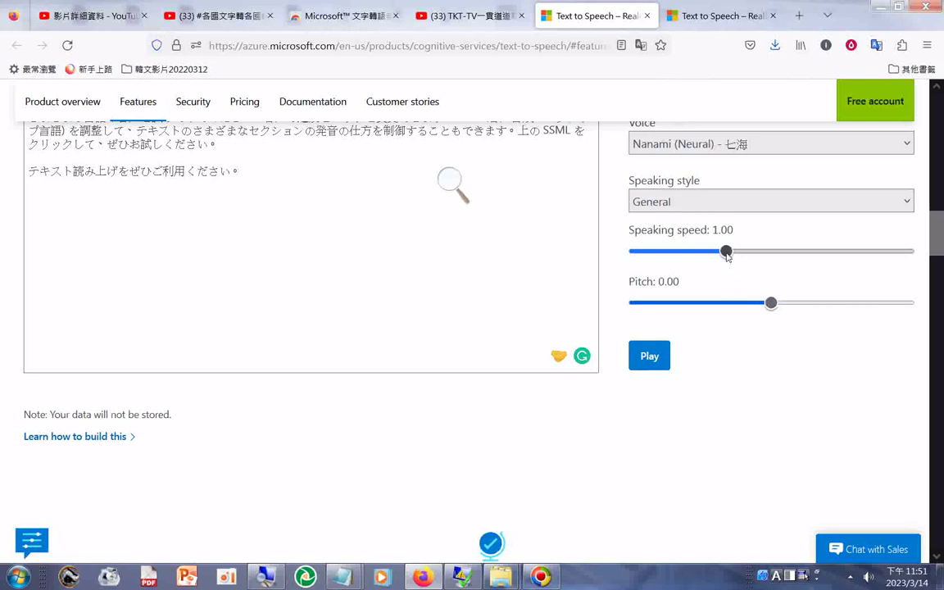
left_click_drag(726, 254, 684, 265)
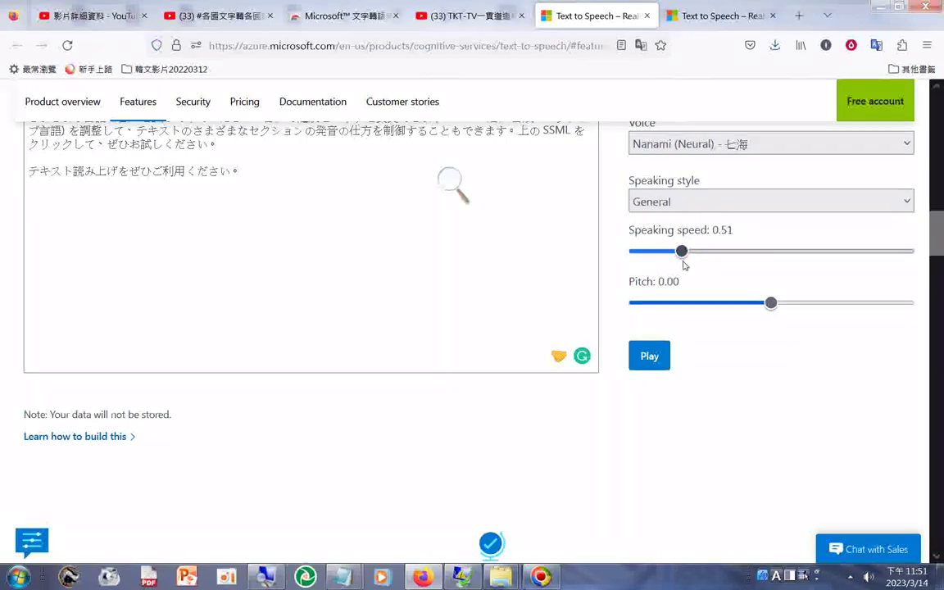
scroll(748, 291, "up", 1)
scroll(748, 291, "up", 3)
scroll(576, 400, "down", 2)
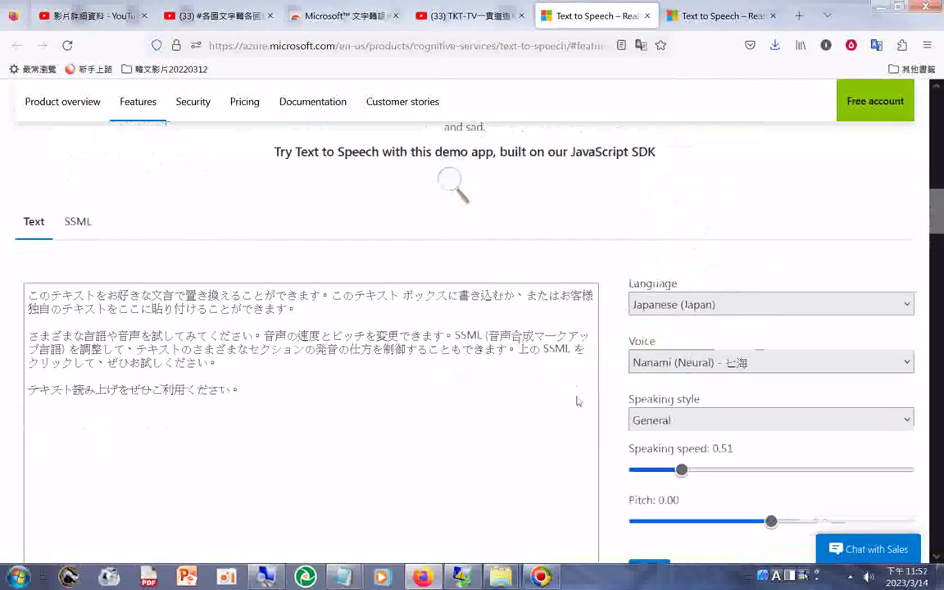
left_click(651, 434)
scroll(584, 425, "up", 4)
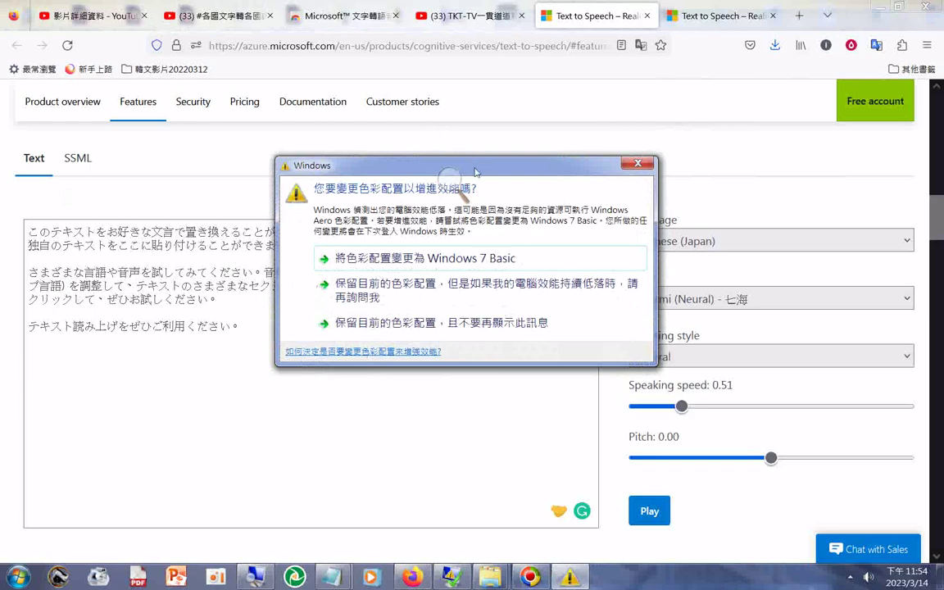
Keep the current Windows colour scheme without further prompts and replace the demo's sample text with the copied Japanese temple introduction
left_click(459, 324)
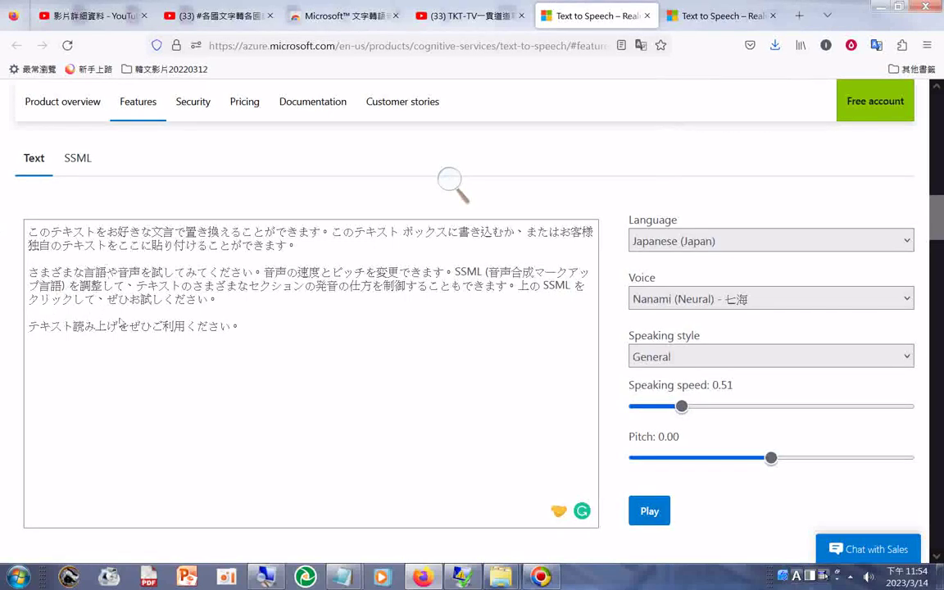
left_click_drag(246, 331, 131, 285)
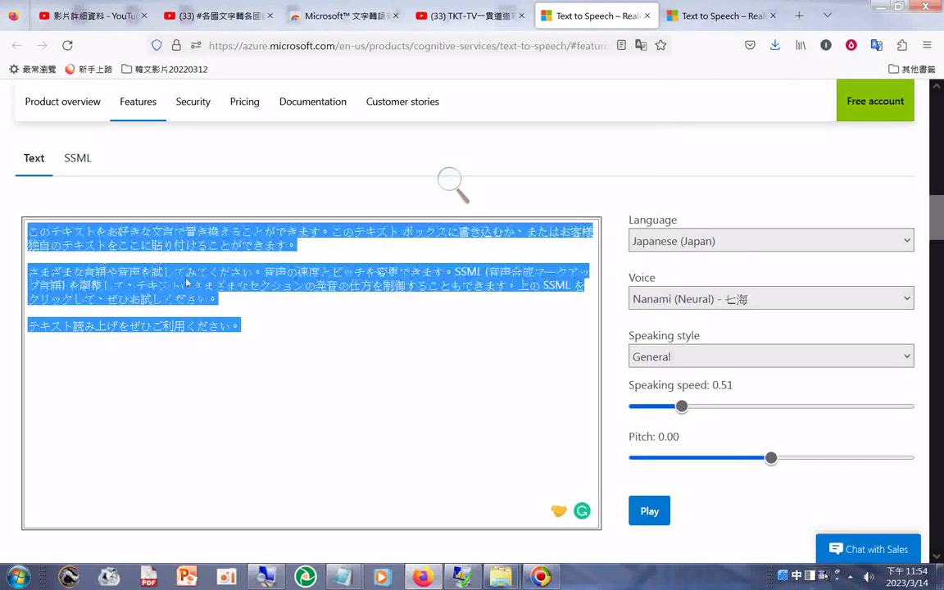
right_click(164, 250)
left_click(215, 318)
key("ctrl+v")
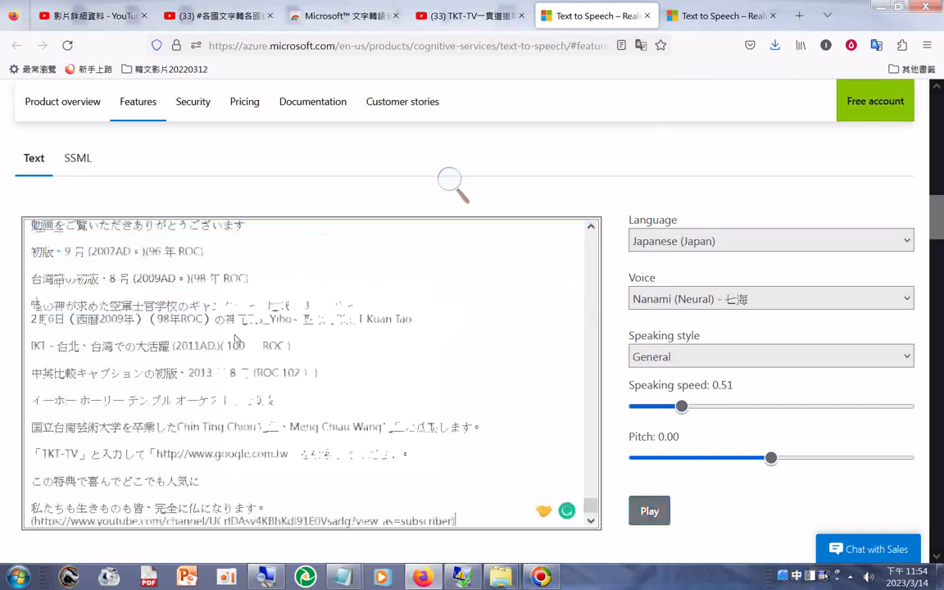
left_click_drag(590, 508, 608, 206)
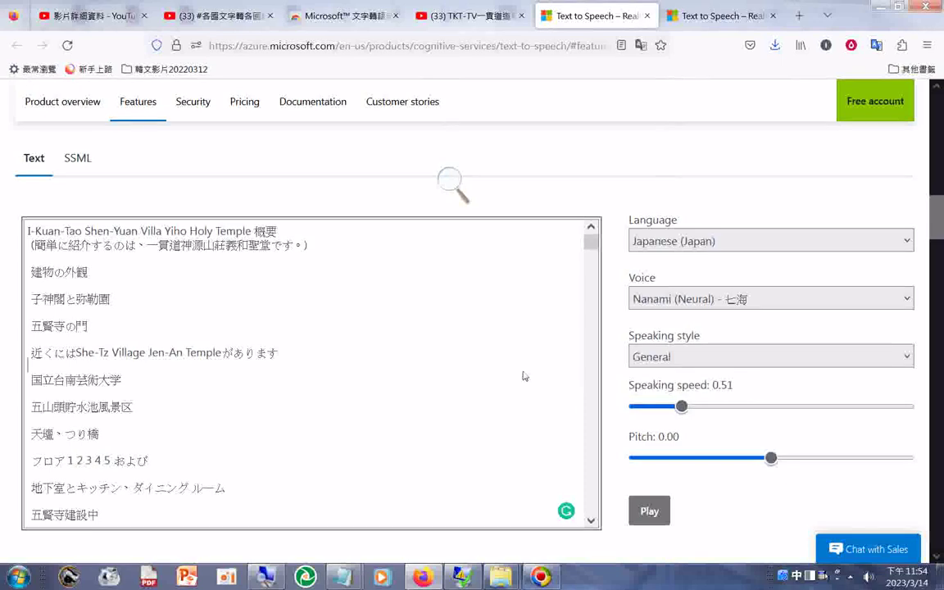
scroll(560, 389, "down", 4)
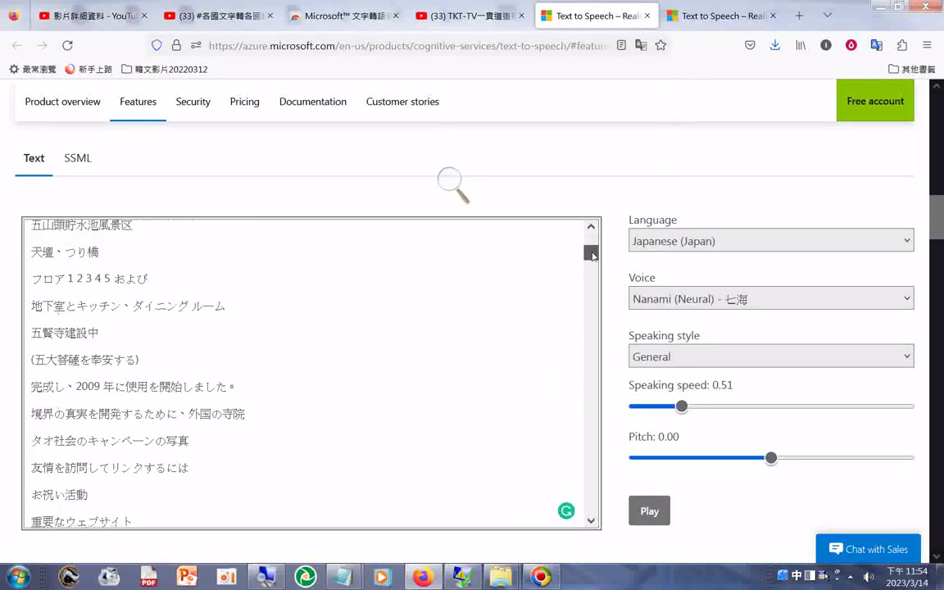
left_click_drag(590, 253, 617, 238)
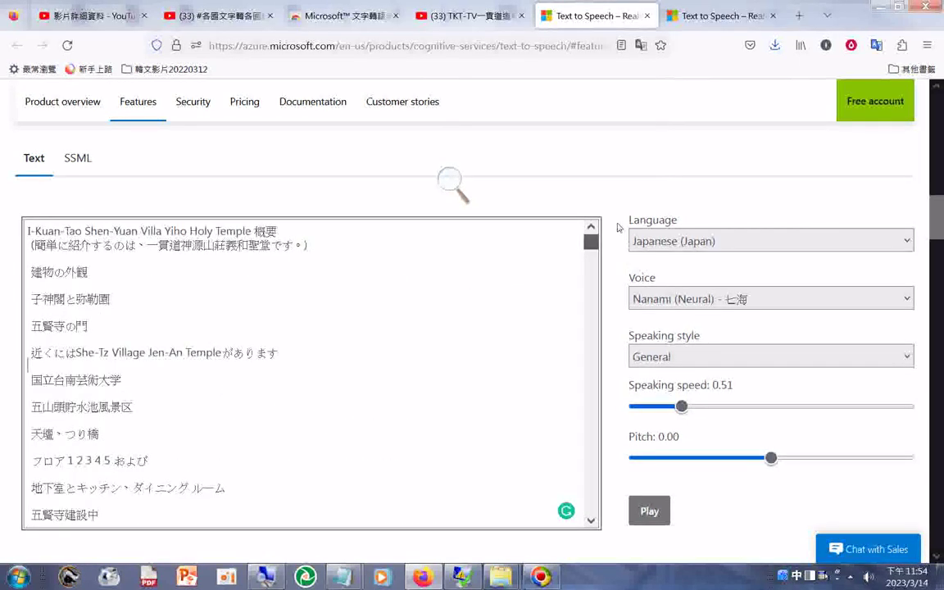
left_click(471, 442)
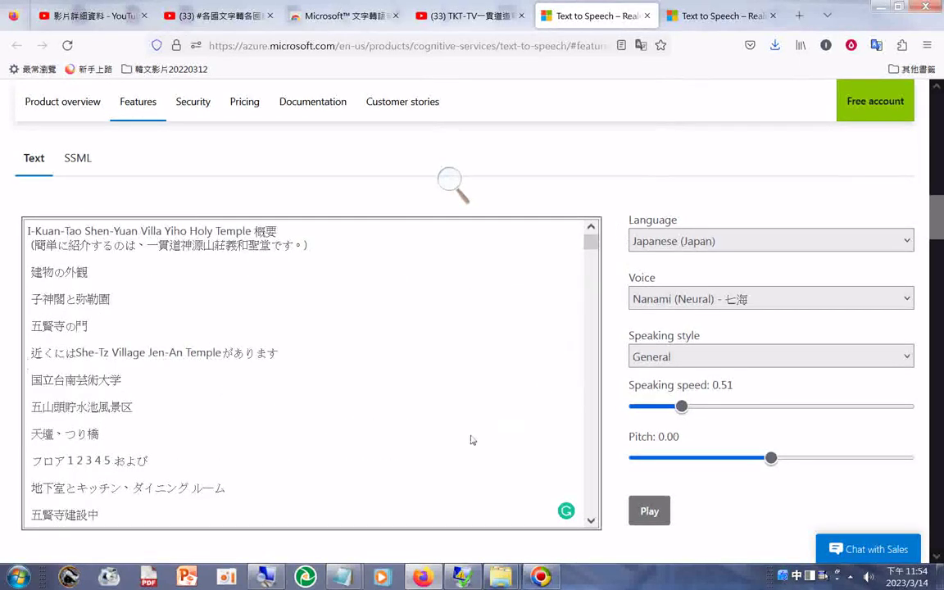
Check the note below the demo's text box about its maximum input length
scroll(476, 422, "up", 3)
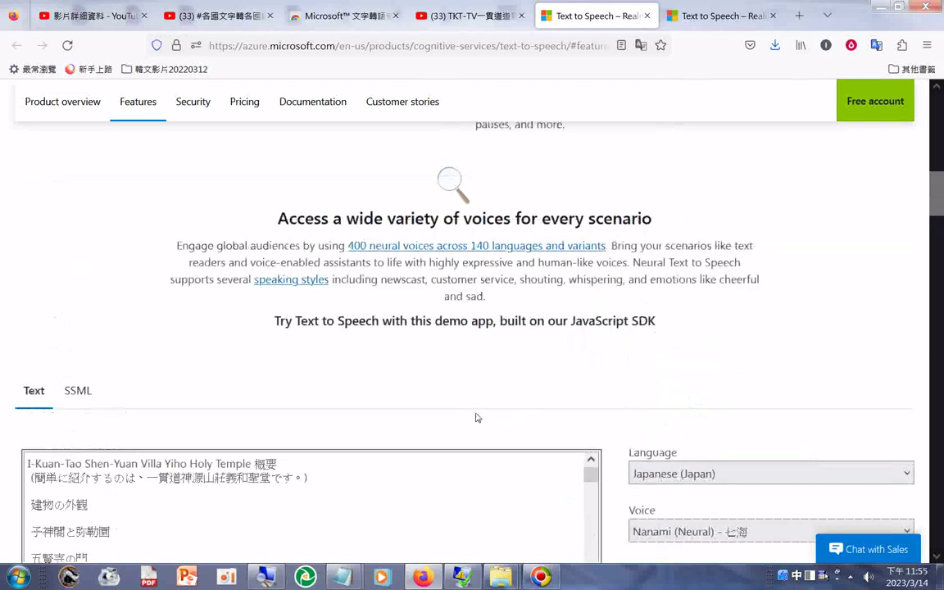
scroll(477, 418, "down", 5)
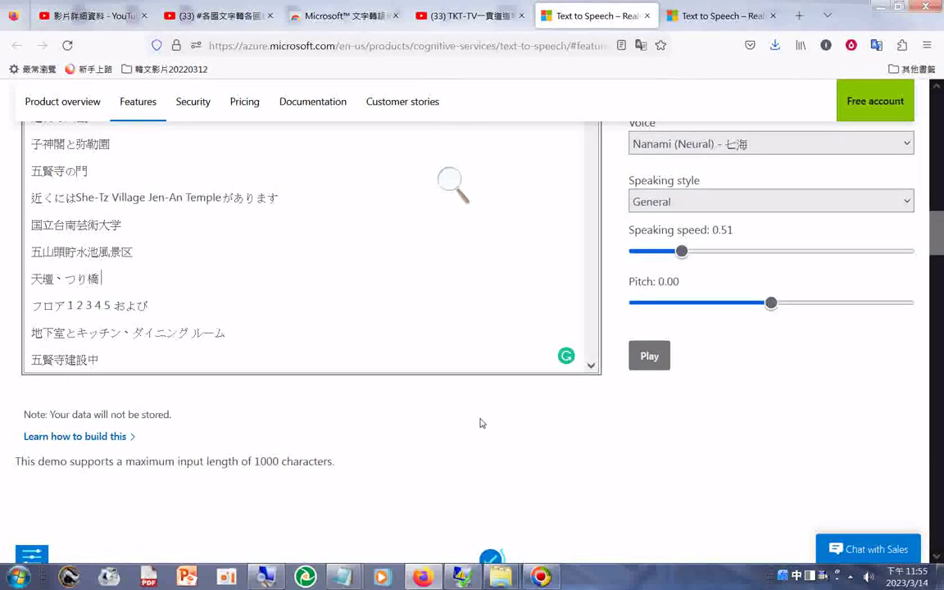
left_click_drag(337, 460, 221, 471)
left_click_drag(225, 472, 358, 465)
left_click(358, 463)
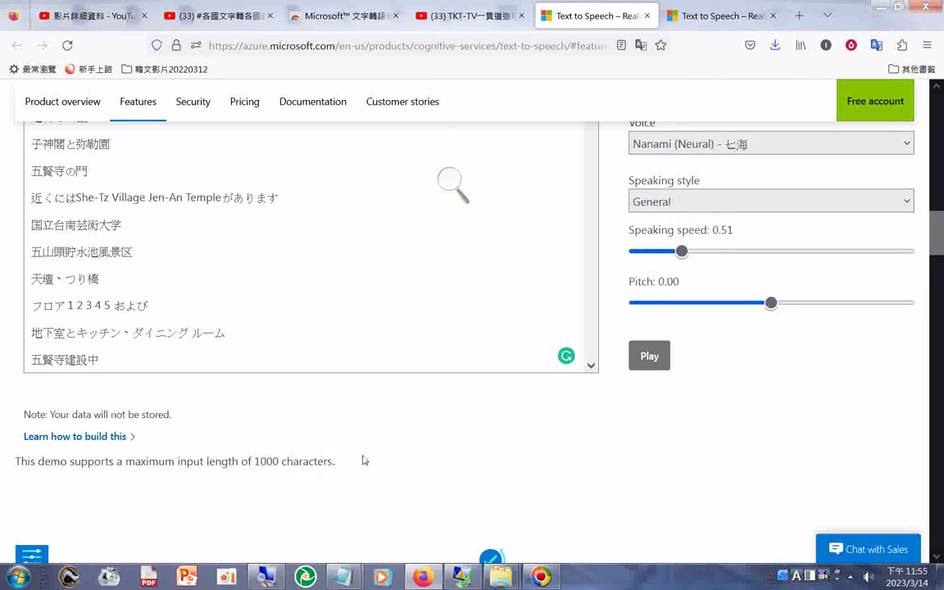
Look through the pasted Japanese temple introduction for a suitable place to cut it to the demo's length limit
scroll(365, 451, "up", 3)
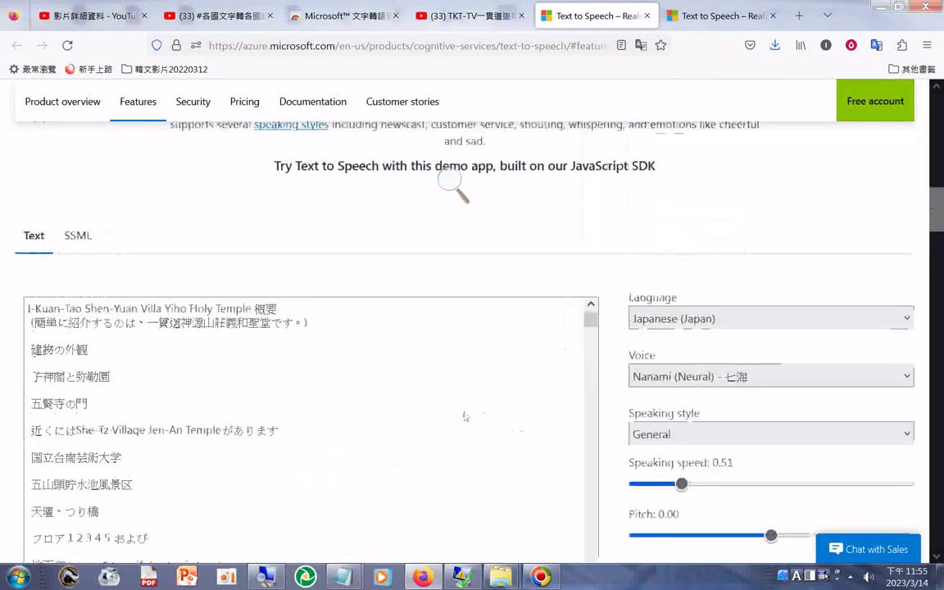
scroll(483, 422, "down", 5)
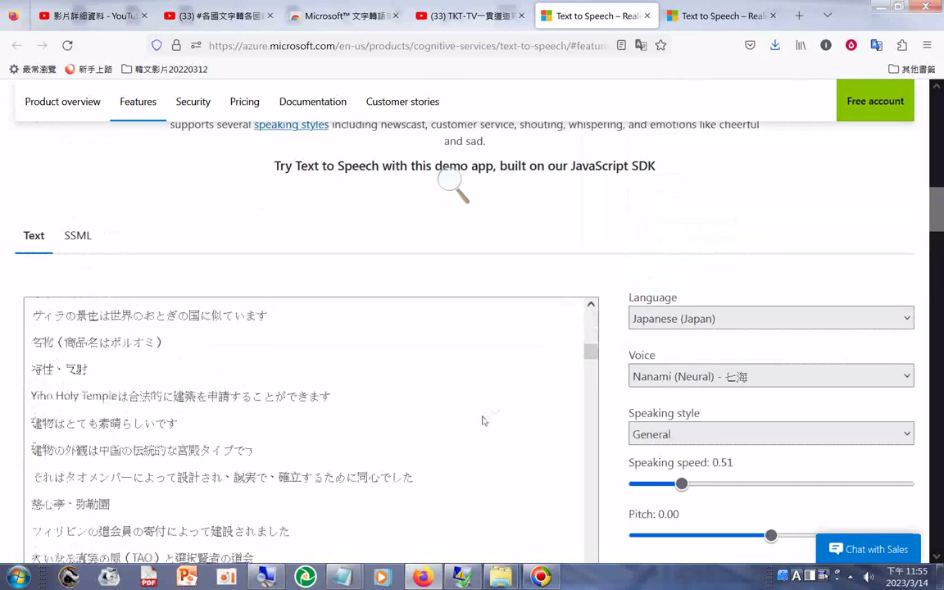
scroll(483, 421, "down", 5)
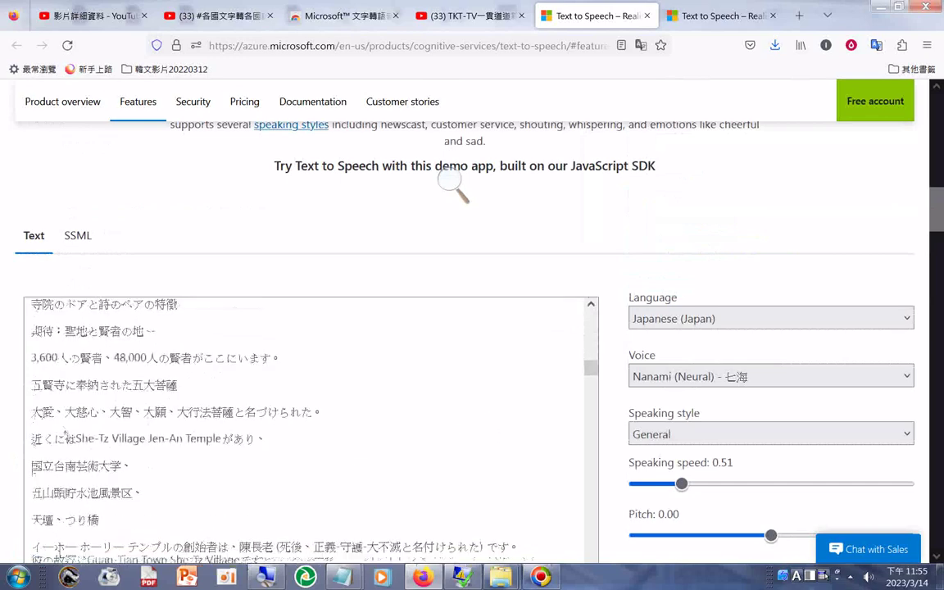
scroll(69, 436, "down", 10)
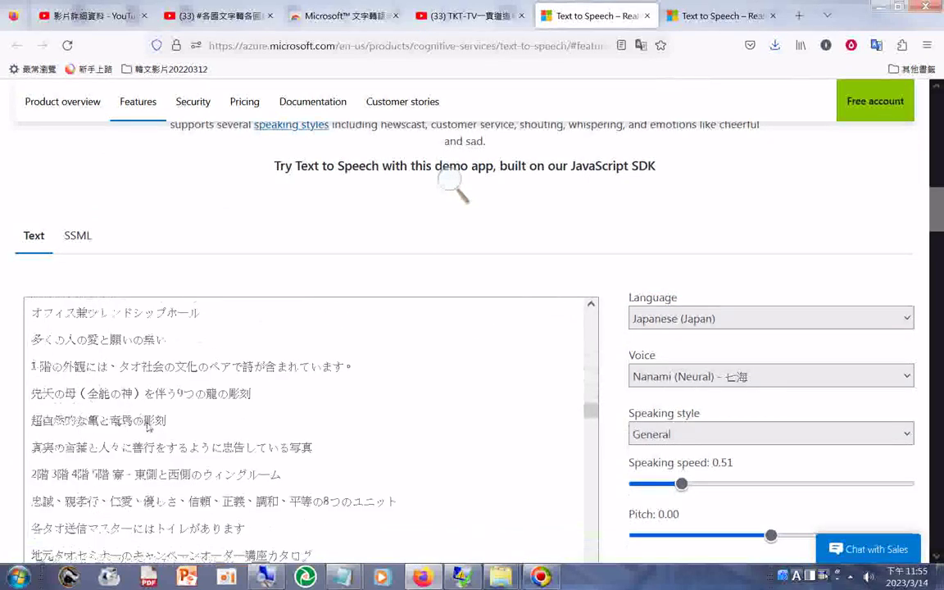
scroll(164, 422, "down", 5)
scroll(139, 426, "up", 5)
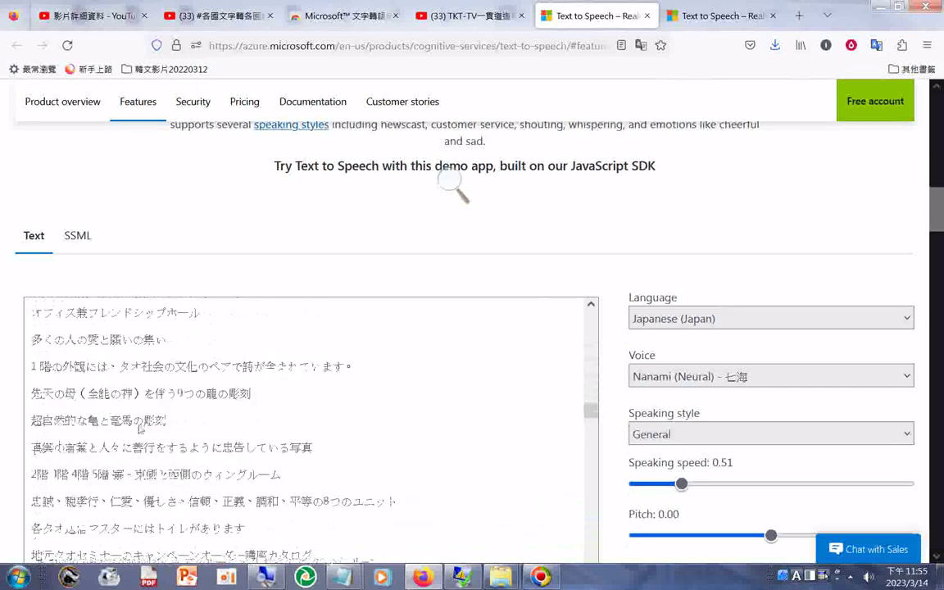
scroll(29, 368, "up", 1)
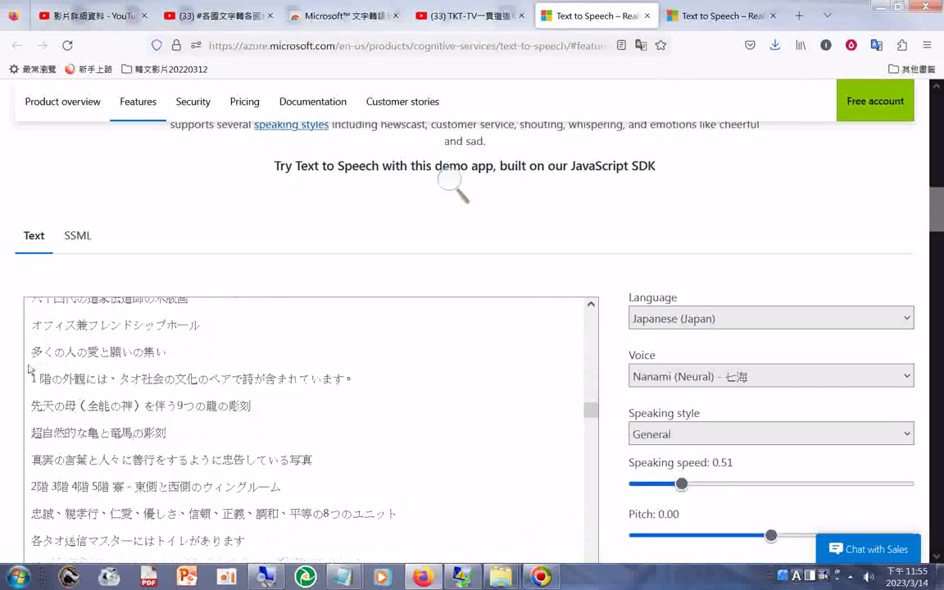
scroll(28, 367, "up", 2)
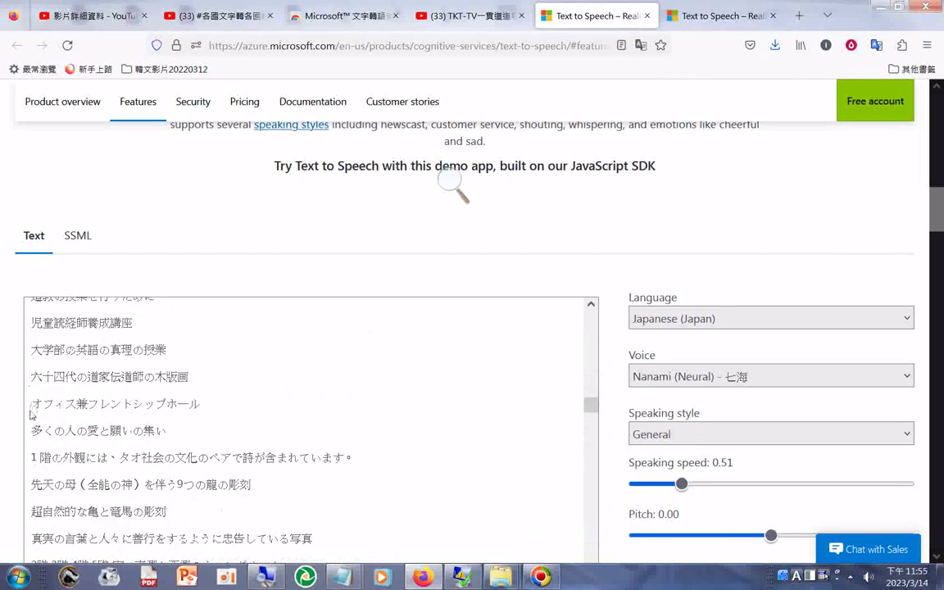